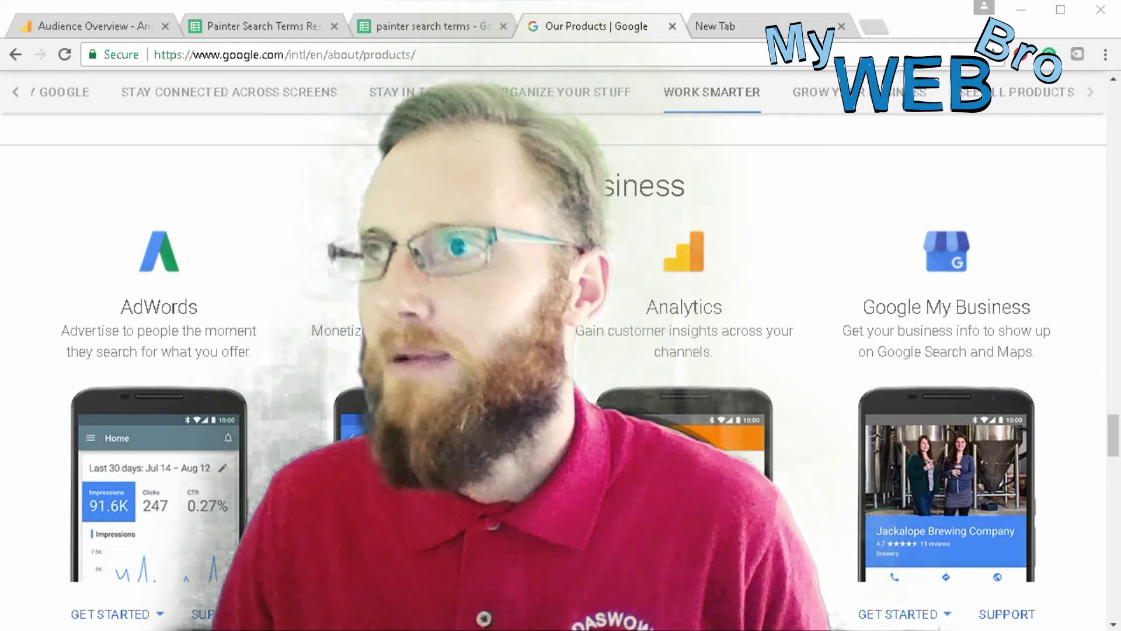
# - Search Google for the suggested phrase "professional exterior house painters cornelius nc" in the empty browser tab
pyautogui.click(744, 25)
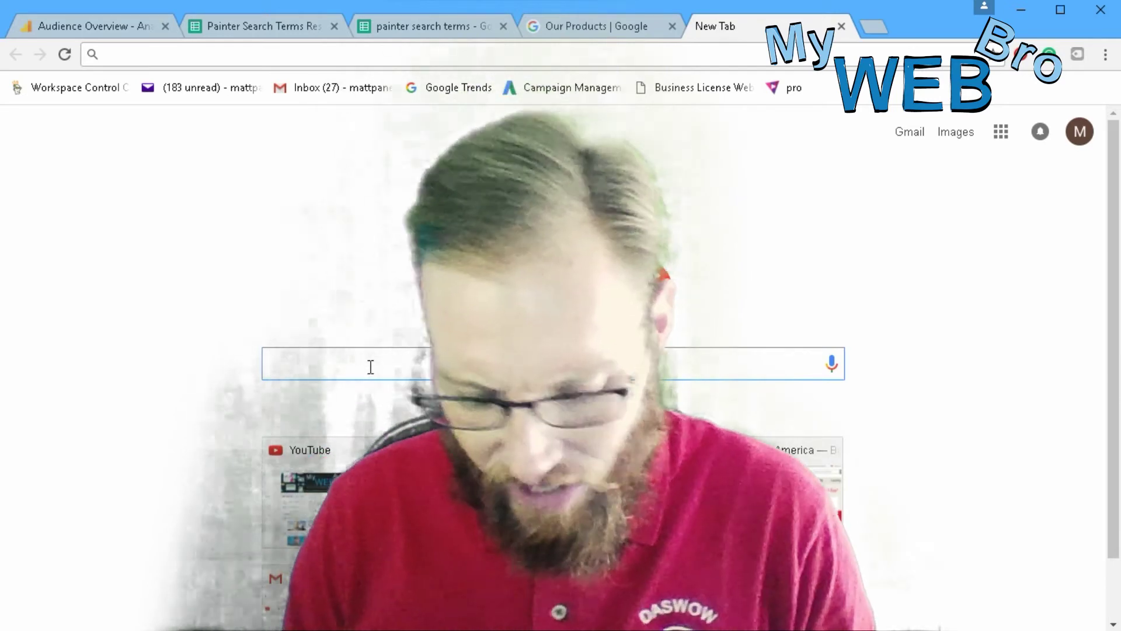
pyautogui.write('prof')
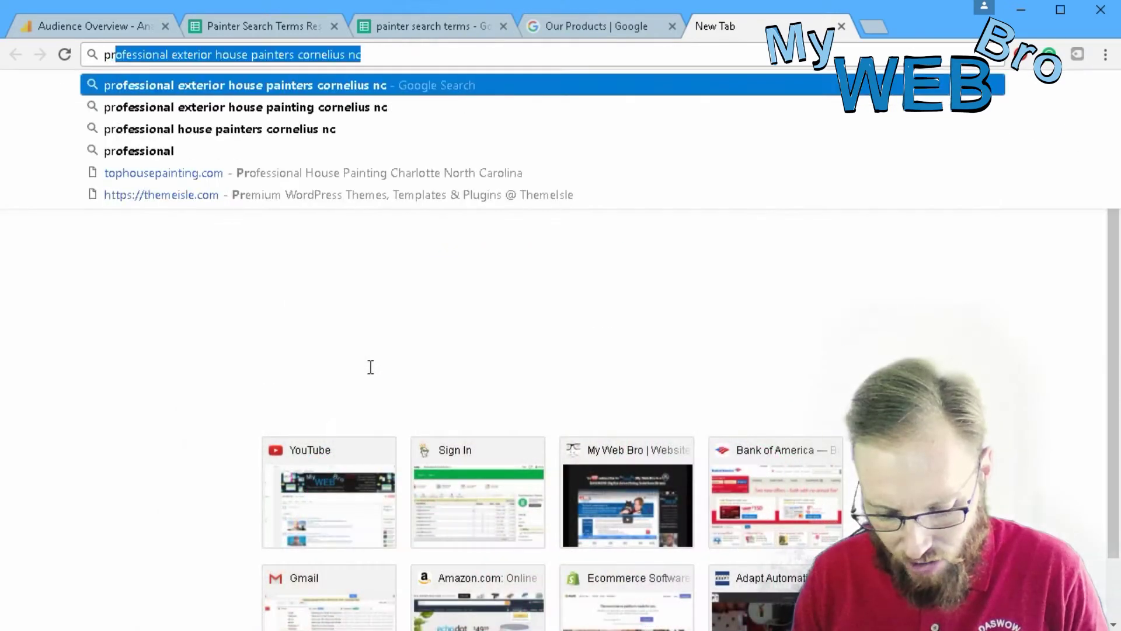
pyautogui.write('essional')
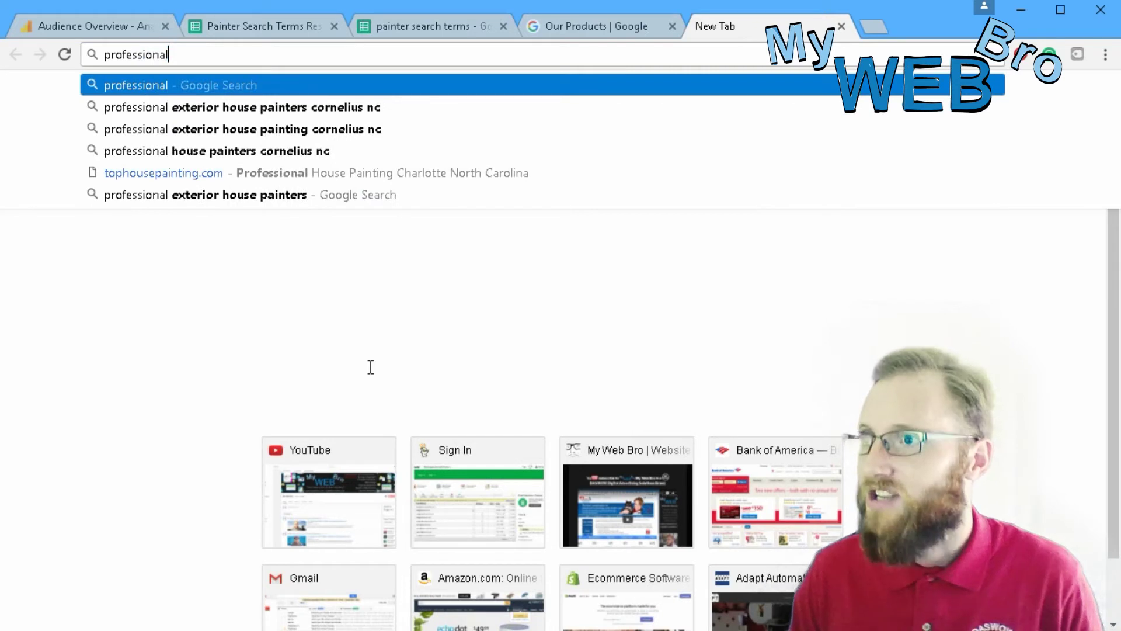
pyautogui.press('Down')
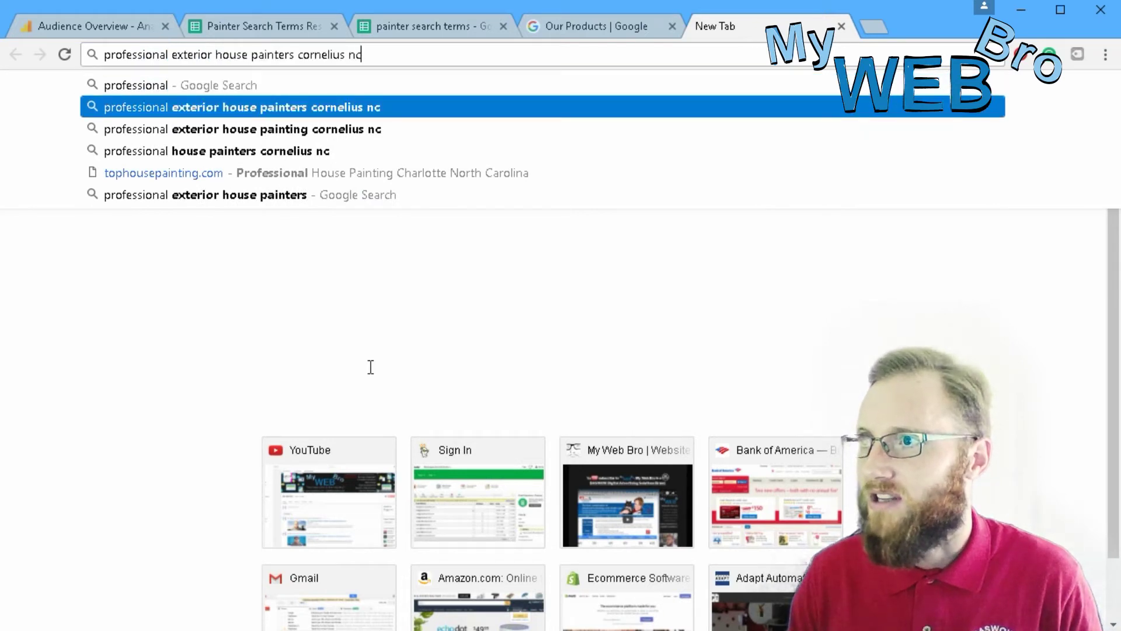
pyautogui.press('Return')
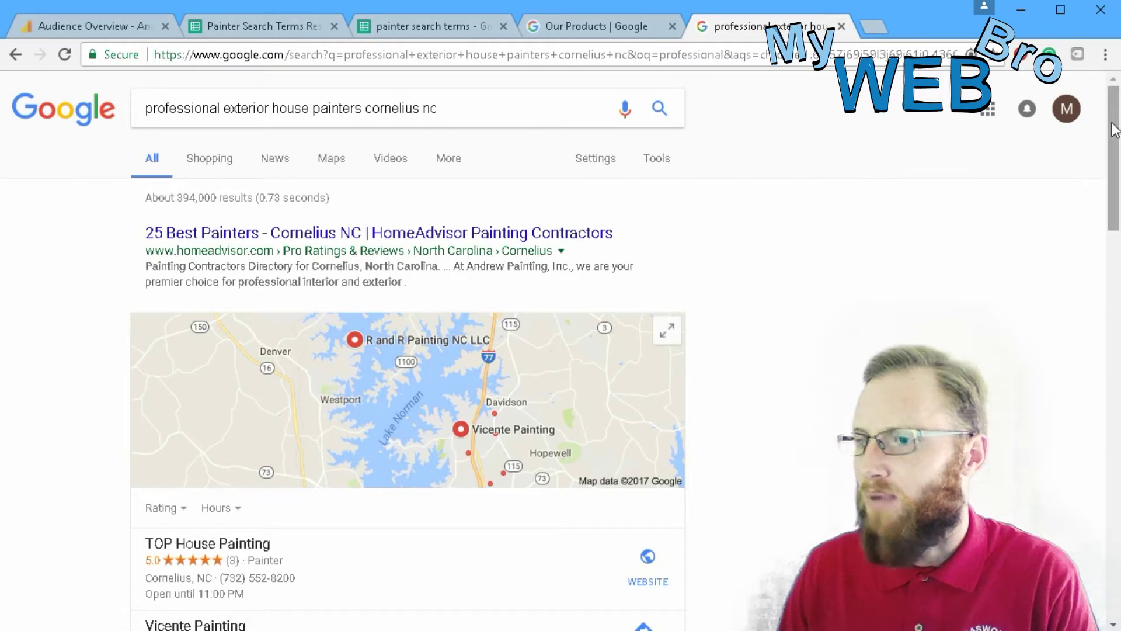
# - Examine the first results page for the Cornelius painters search, comparing the map listings, organic results and ads
pyautogui.scroll(-1, 1113, 131)
pyautogui.scroll(1, 1113, 129)
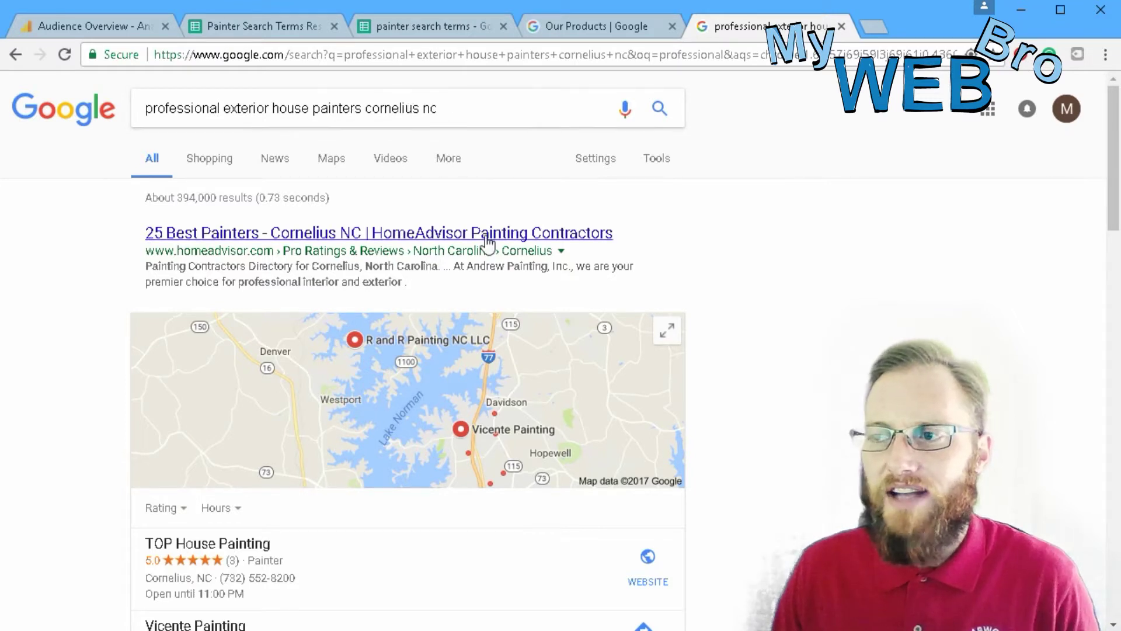
pyautogui.moveTo(1115, 163); pyautogui.dragTo(1117, 209)
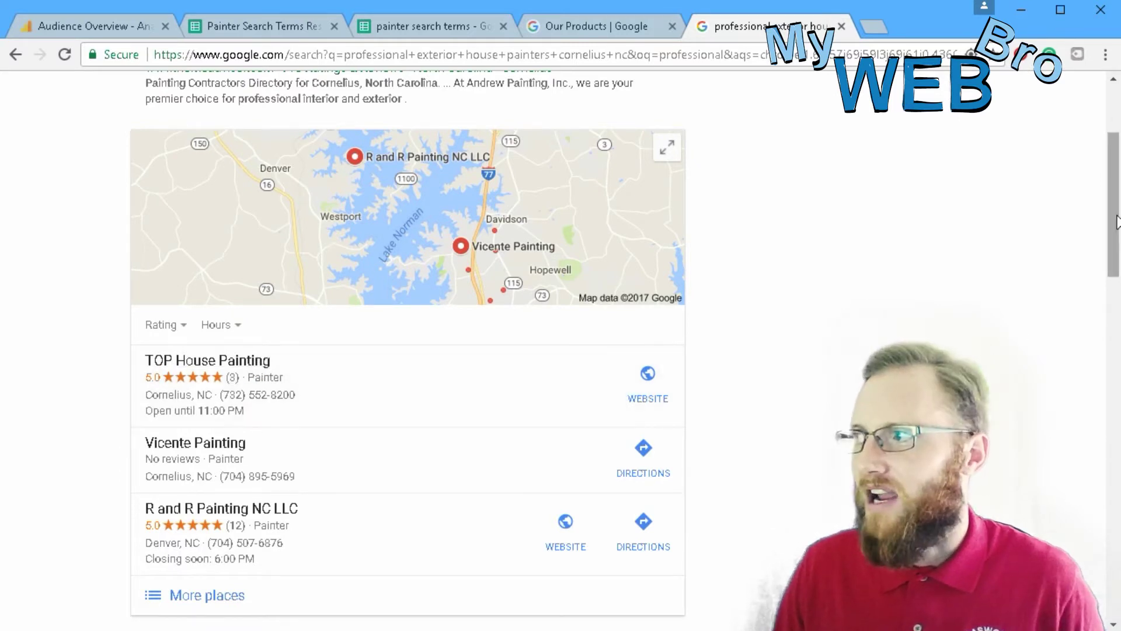
pyautogui.moveTo(1116, 222); pyautogui.dragTo(1116, 352)
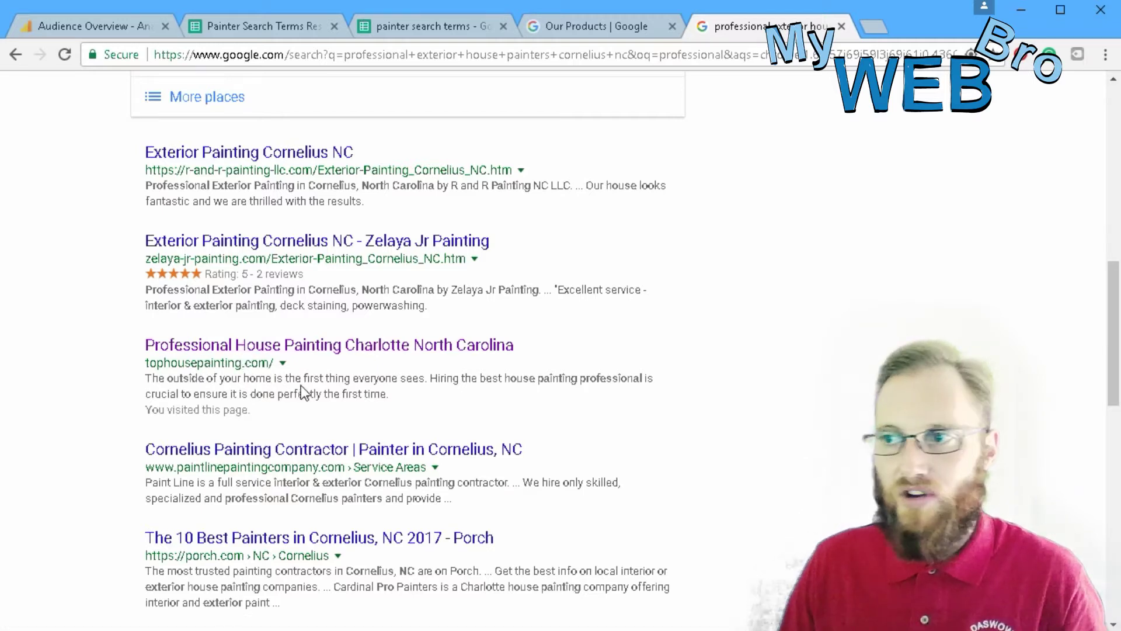
pyautogui.moveTo(1111, 311); pyautogui.dragTo(1116, 315)
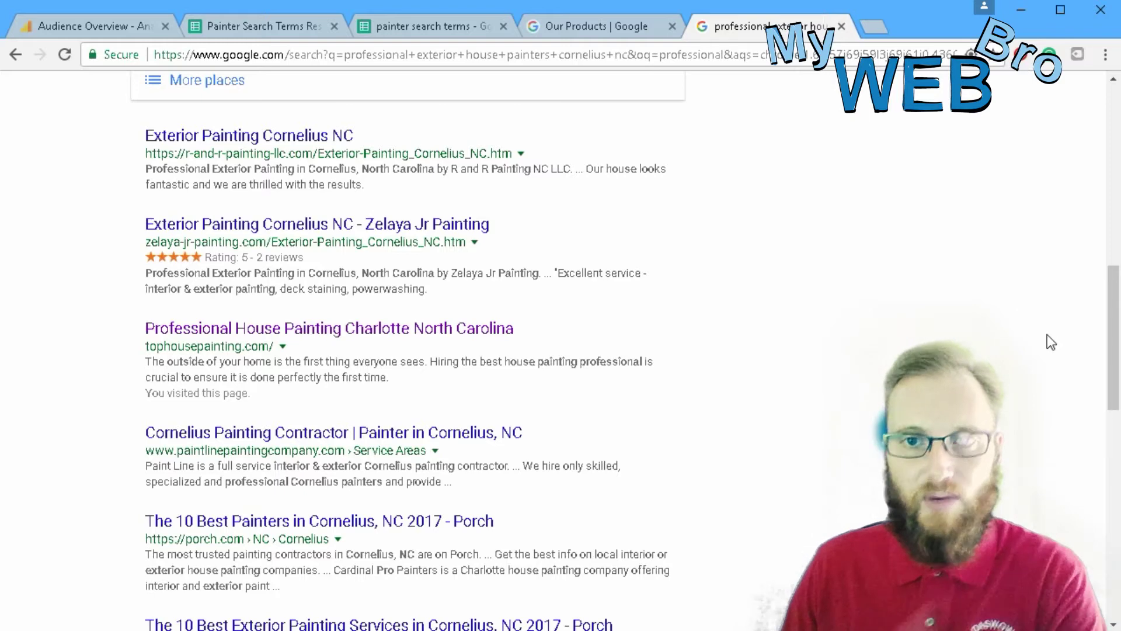
pyautogui.moveTo(1115, 341); pyautogui.dragTo(1117, 537)
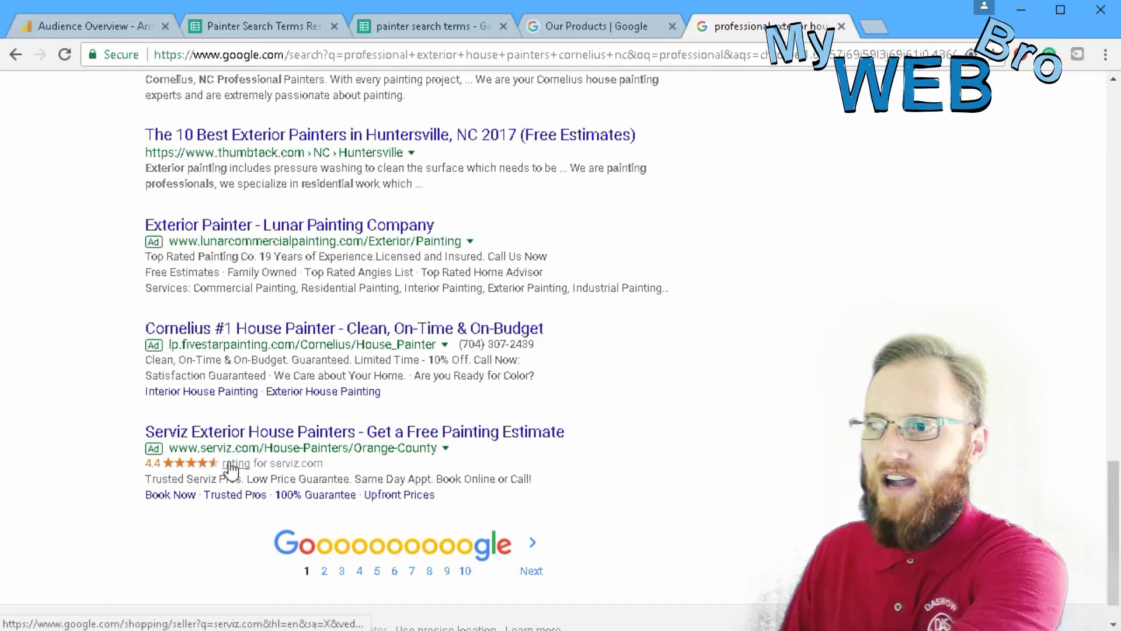
pyautogui.scroll(8, 435, 326)
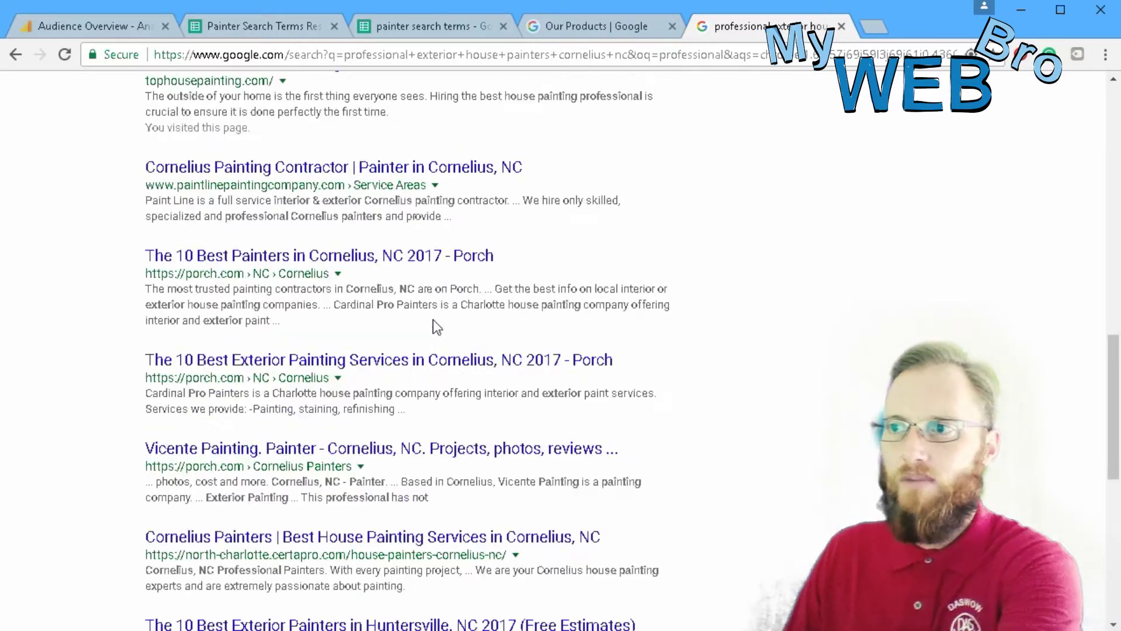
pyautogui.scroll(8, 479, 357)
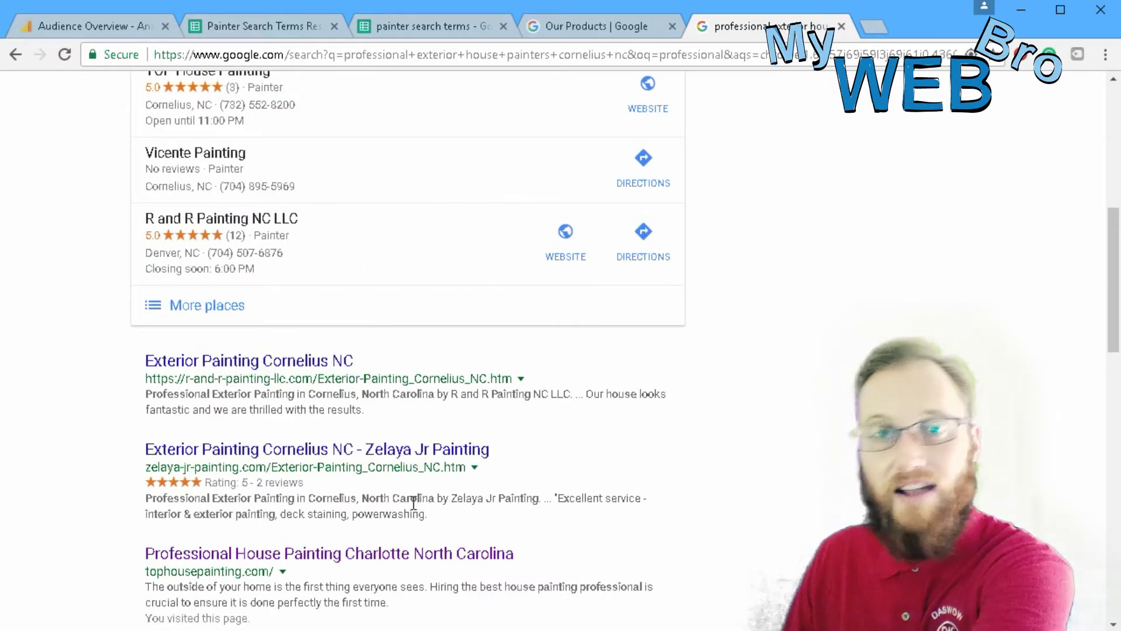
pyautogui.scroll(-15, 421, 502)
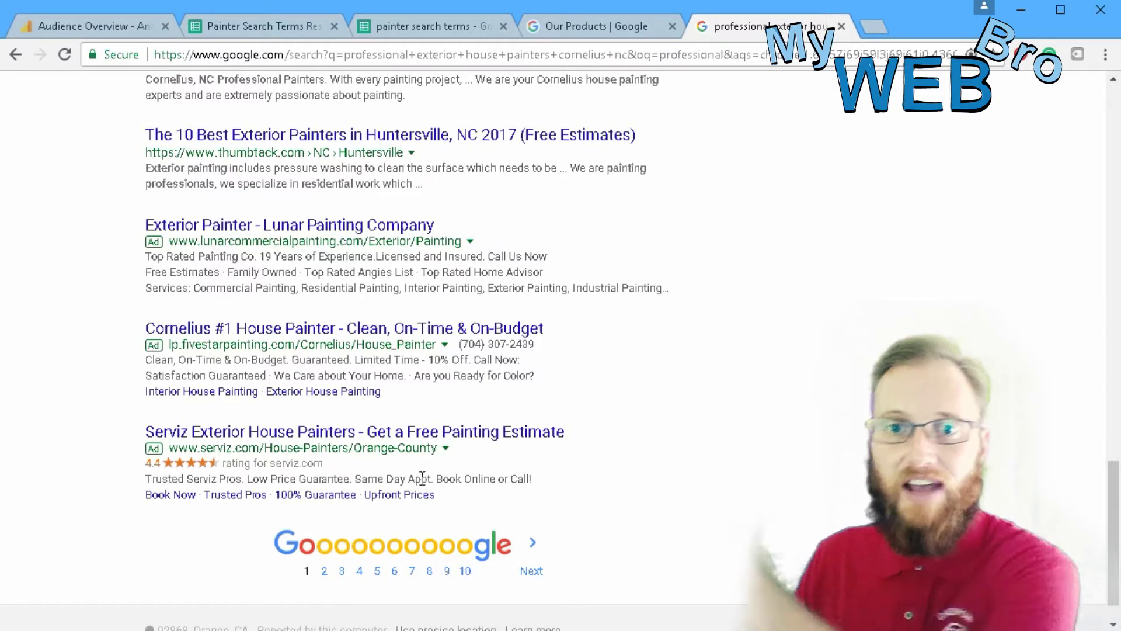
pyautogui.scroll(20, 422, 477)
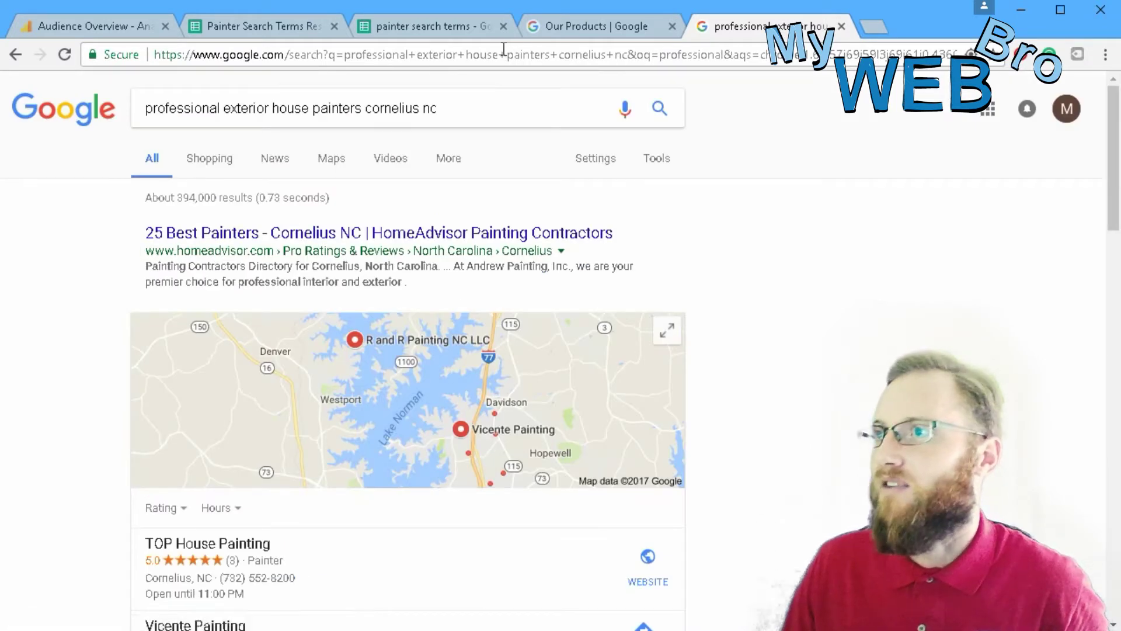
# - Go from the Google home page to the full Google products page and find its Grow your business section
pyautogui.click(569, 29)
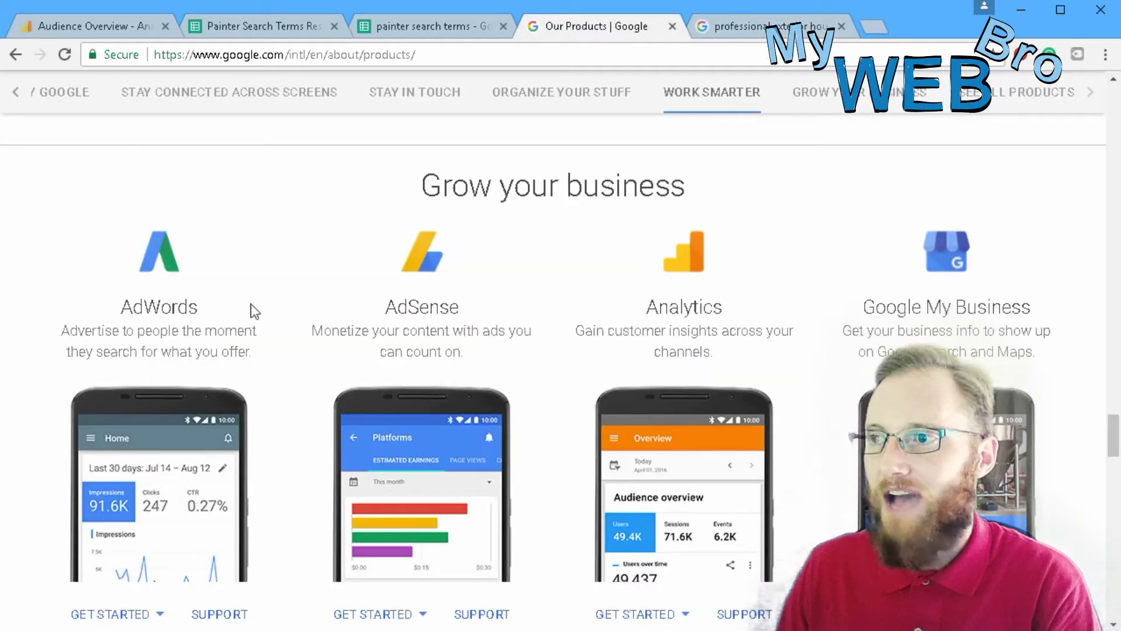
pyautogui.click(744, 29)
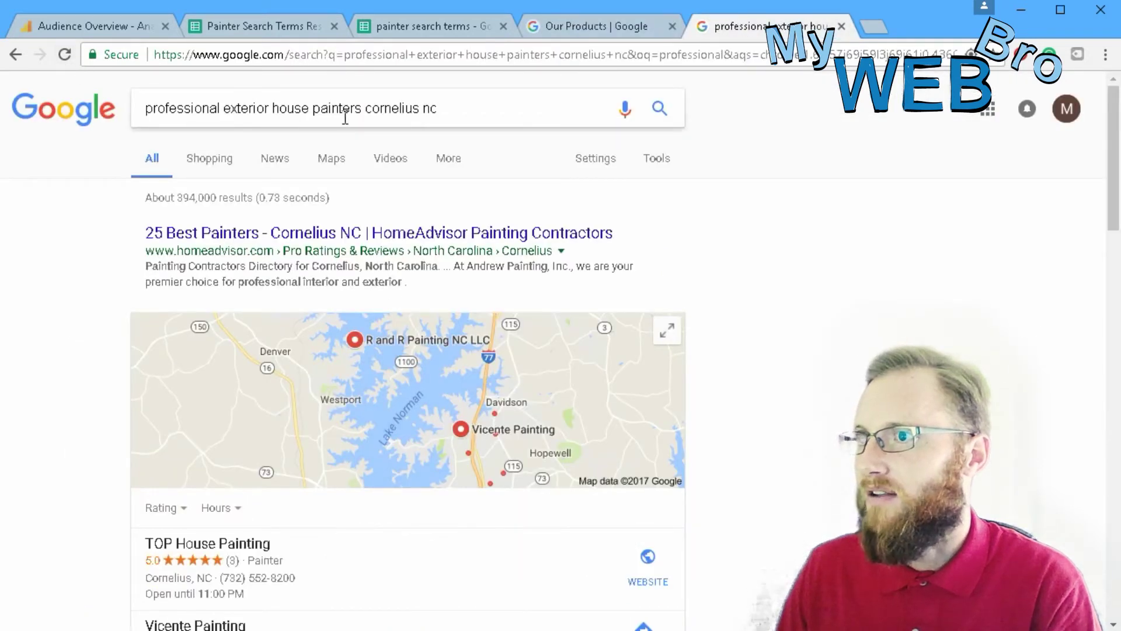
pyautogui.click(63, 108)
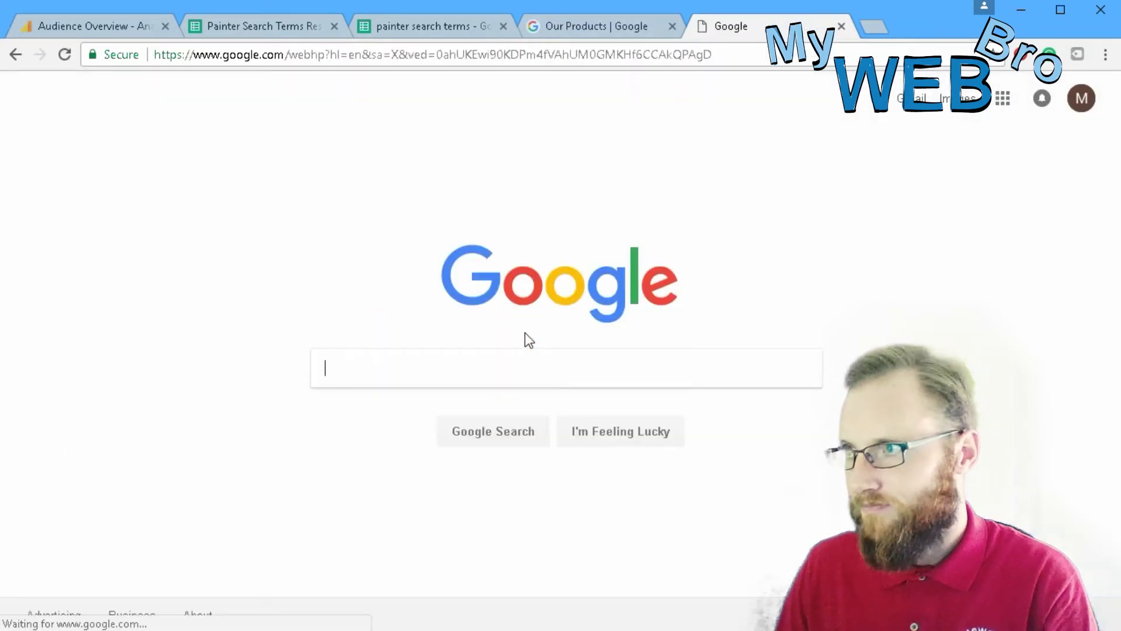
pyautogui.click(999, 101)
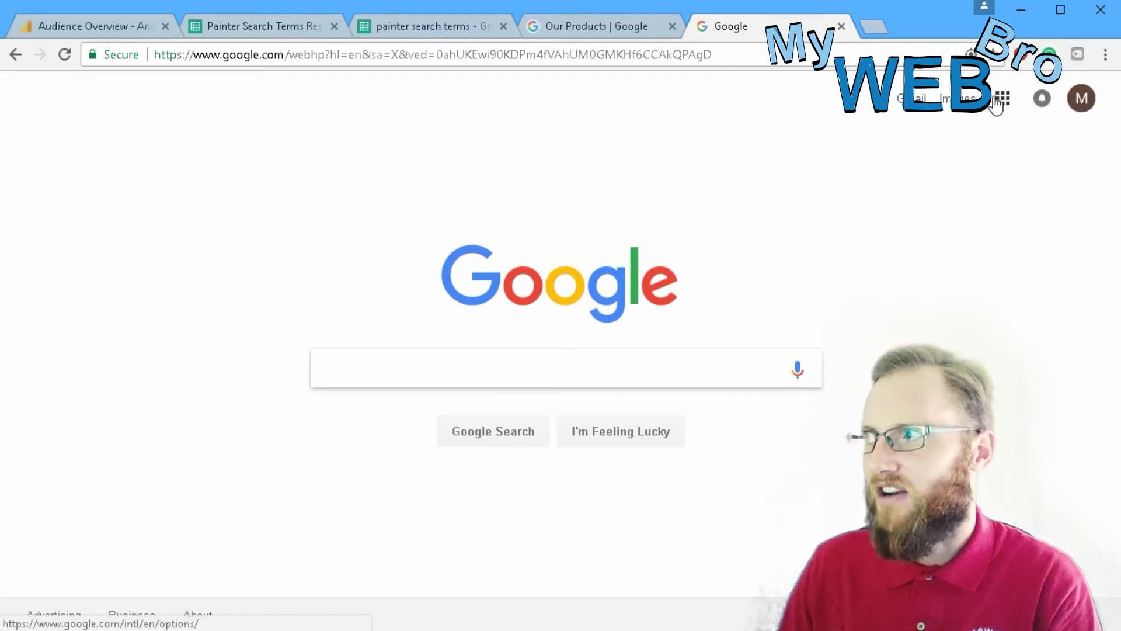
pyautogui.scroll(-5, 954, 321)
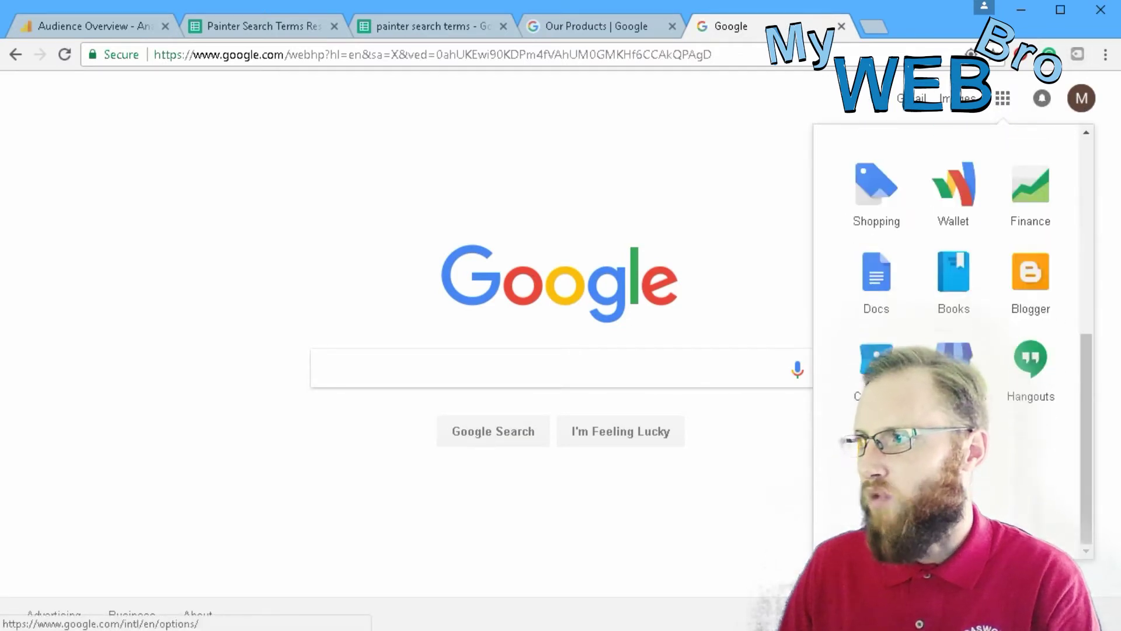
pyautogui.click(953, 523)
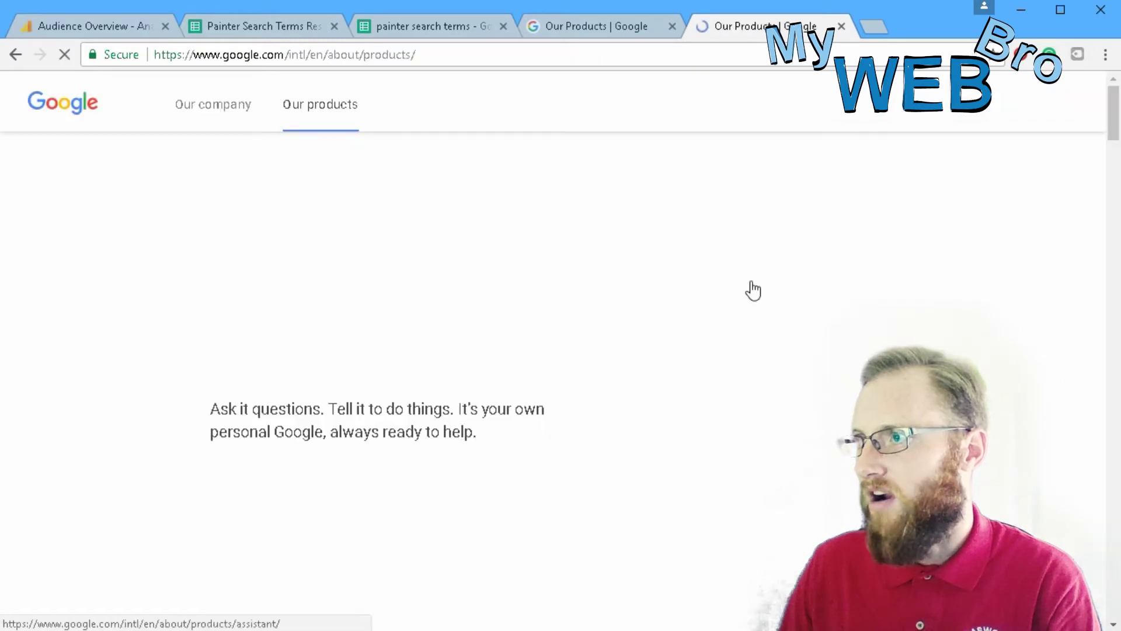
pyautogui.moveTo(1113, 108); pyautogui.dragTo(1114, 440)
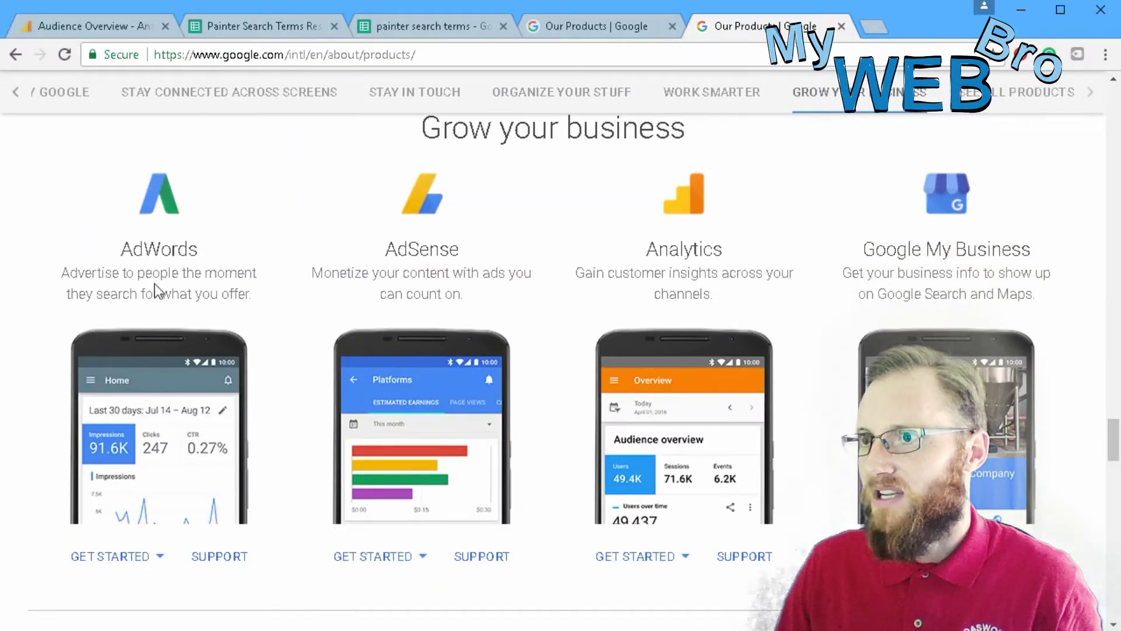
# - Start the AdWords sign-up from the products page and continue into the existing account with the prefilled e-mail
pyautogui.click(120, 559)
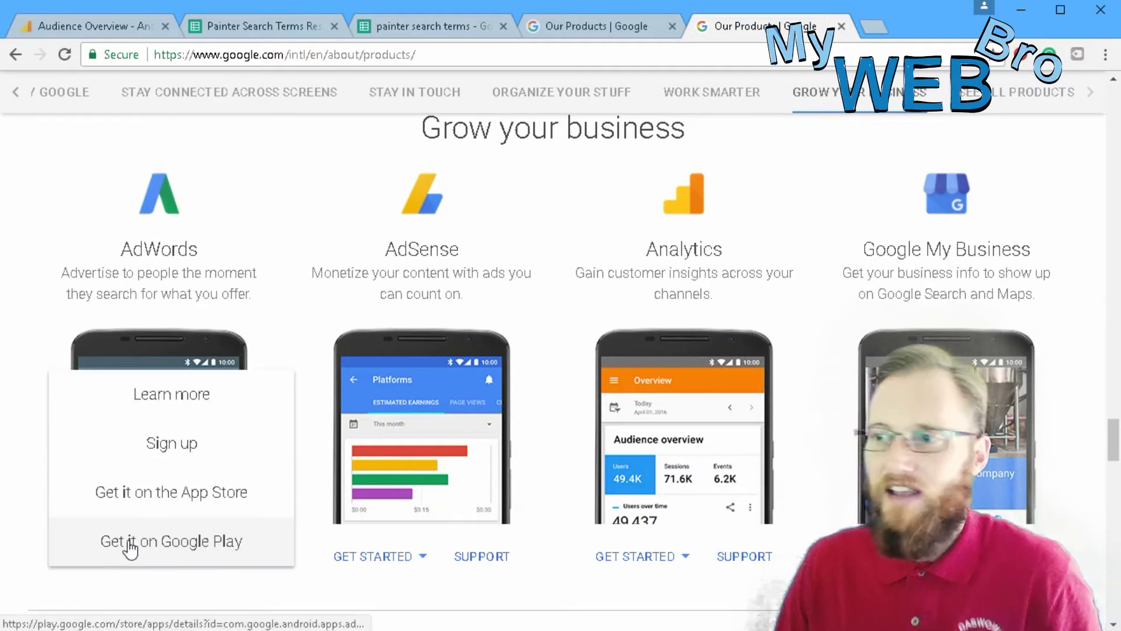
pyautogui.click(172, 449)
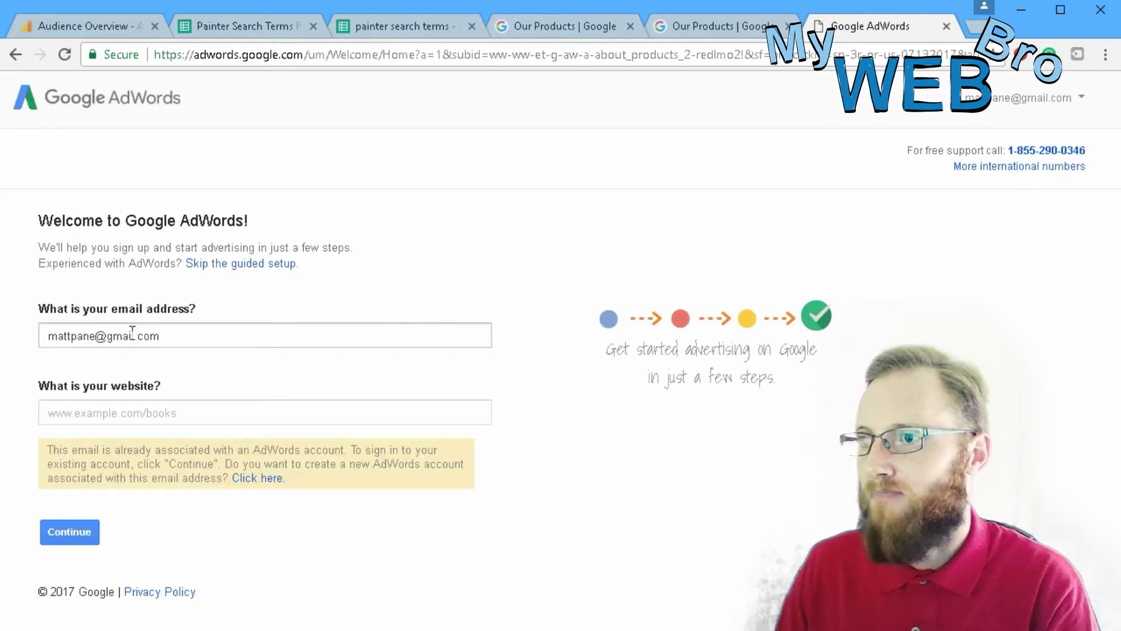
pyautogui.click(90, 539)
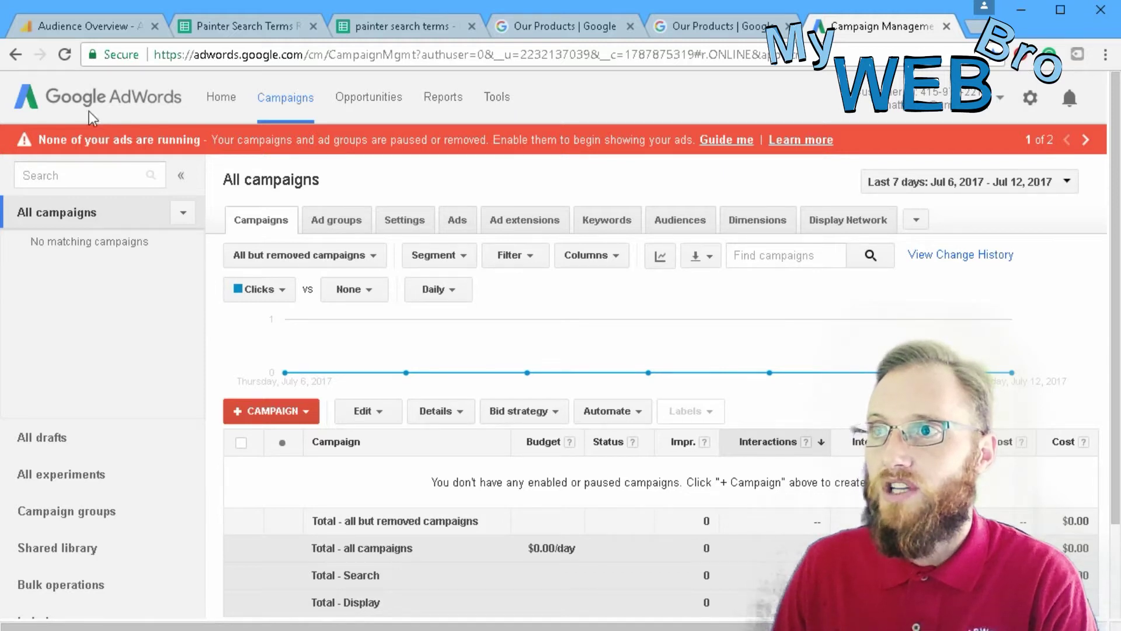
# - Open the AdWords Keyword Planner and start over with a new plan instead of resuming the saved one
pyautogui.click(497, 100)
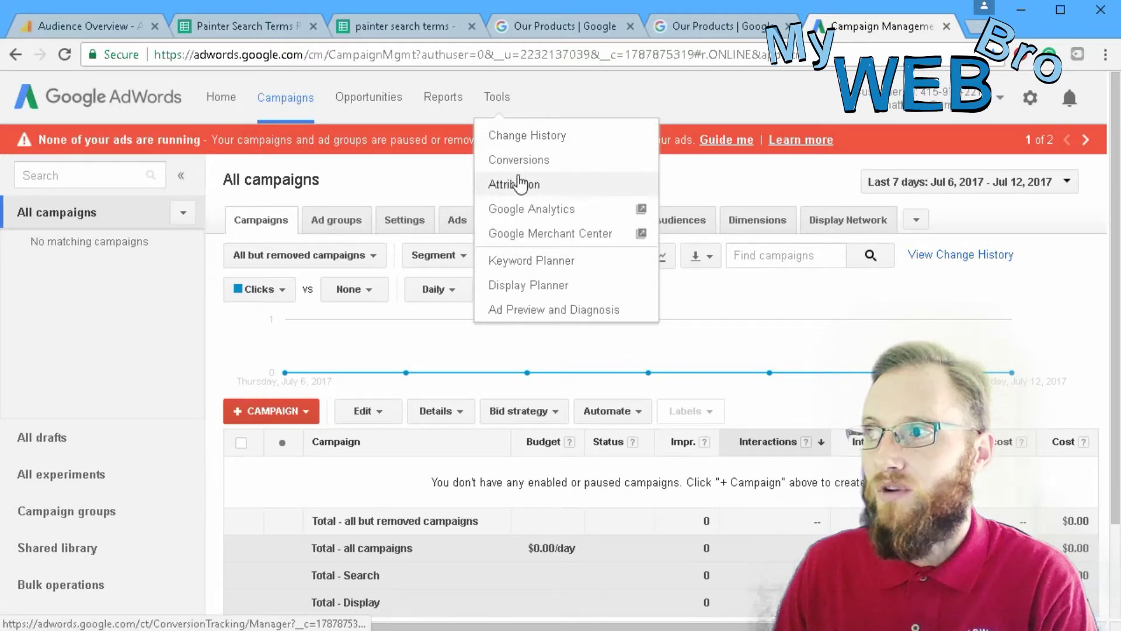
pyautogui.click(514, 267)
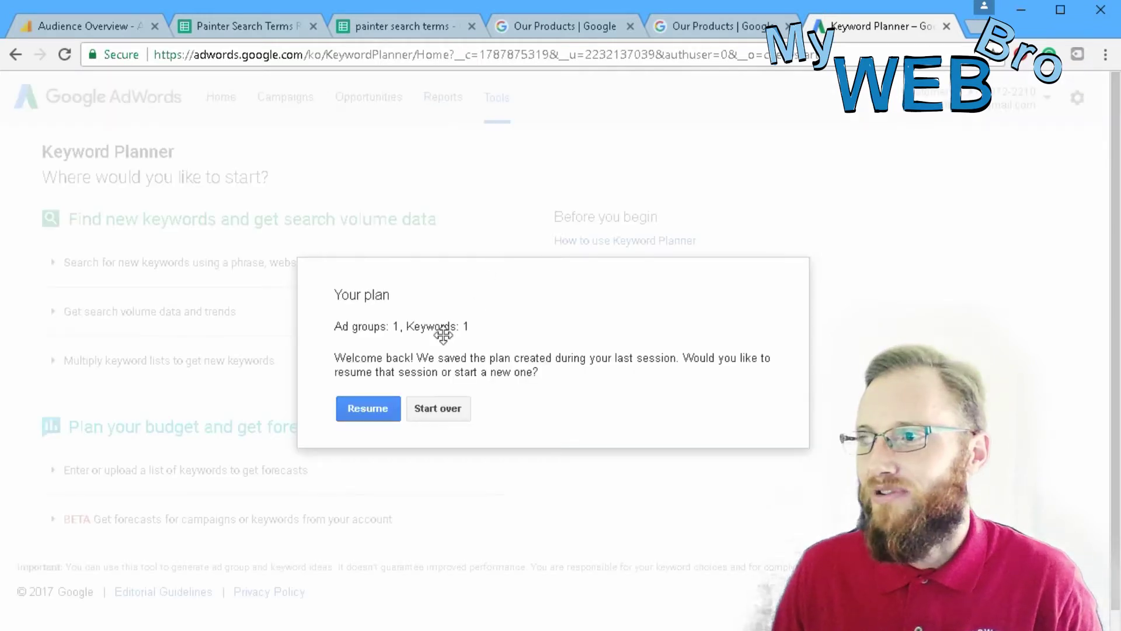
pyautogui.click(438, 408)
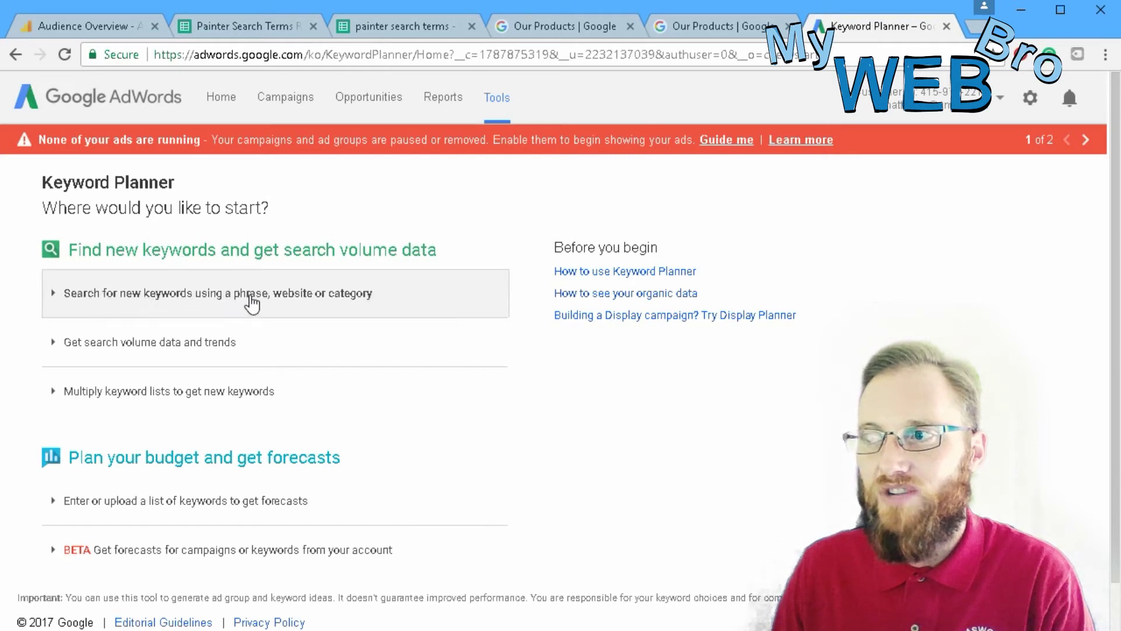
# - Expand the new keyword search by phrase, website or category, entering House Painting as the product and tophousepainting.com as the landing page
pyautogui.click(257, 303)
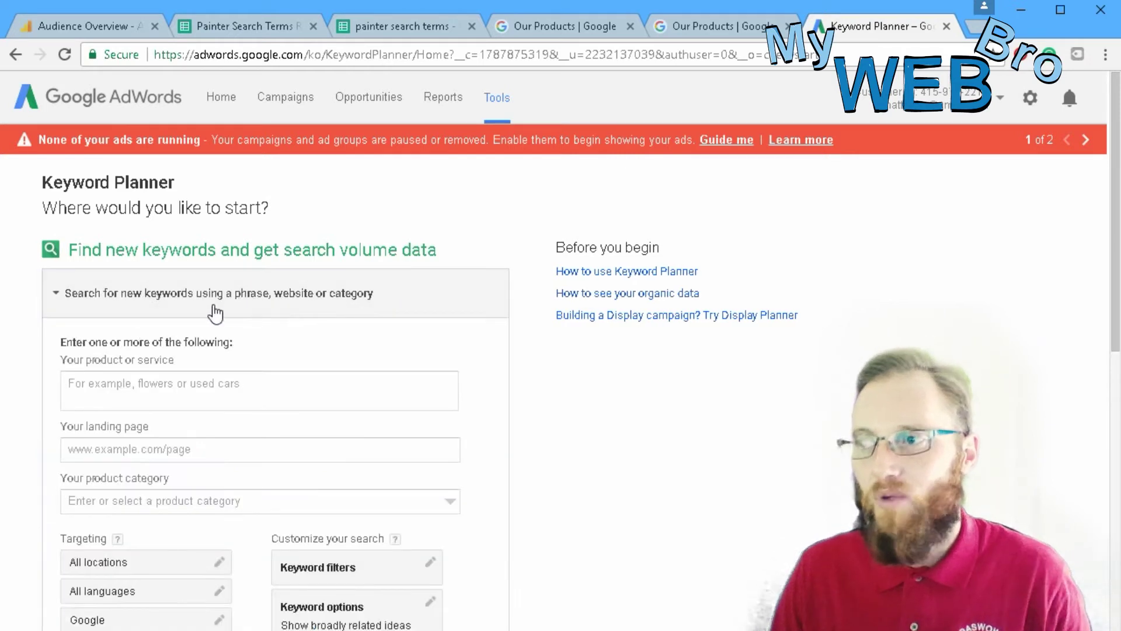
pyautogui.scroll(-2, 1117, 246)
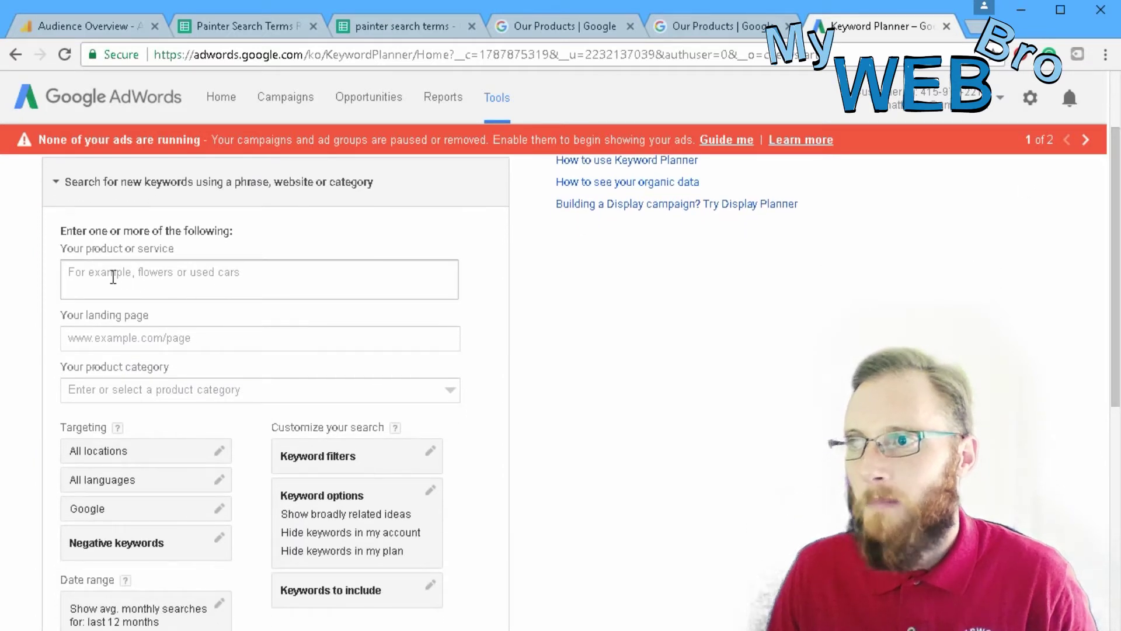
pyautogui.click(113, 277)
pyautogui.write('House Painting')
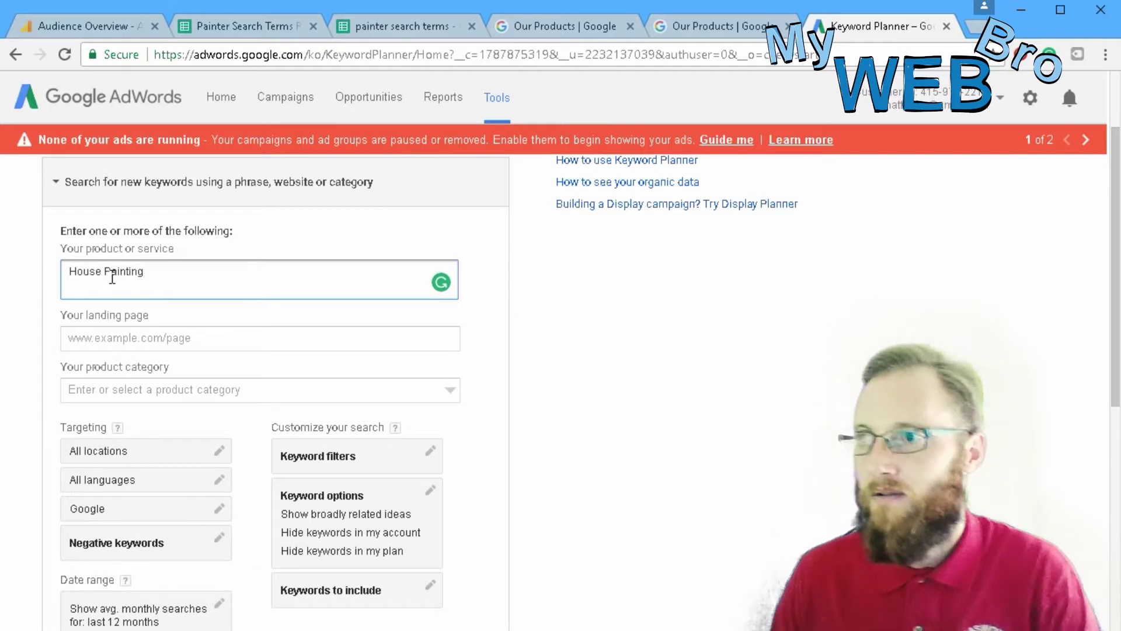
pyautogui.click(121, 334)
pyautogui.write('tophousepainting.com')
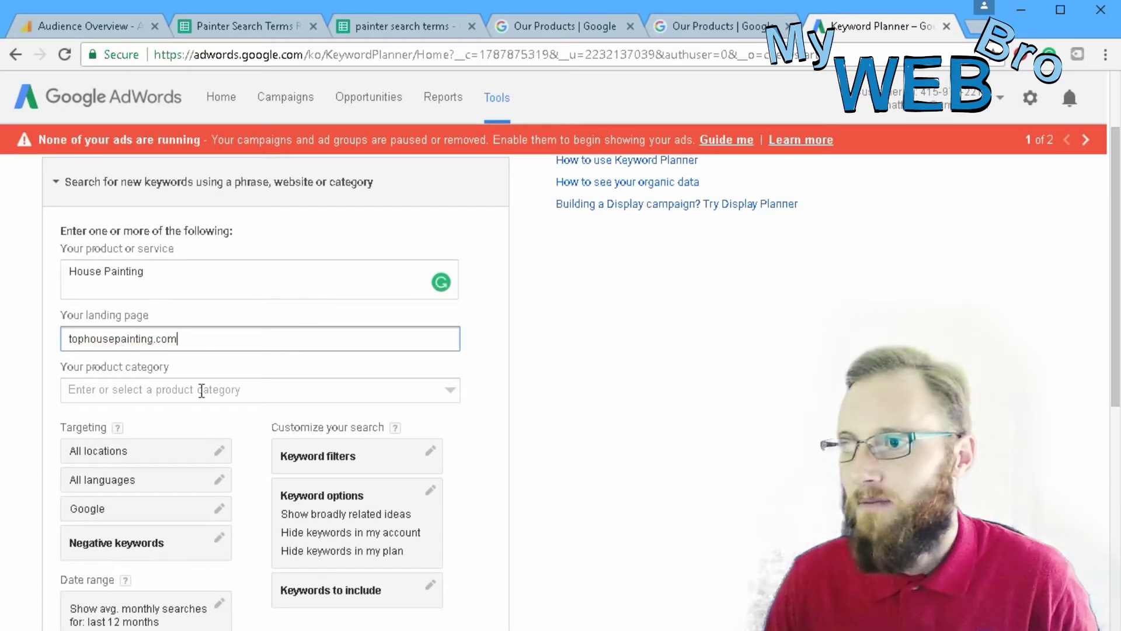
# - Set the product category to Home Improvement & Maintenance under Home & Garden
pyautogui.click(155, 393)
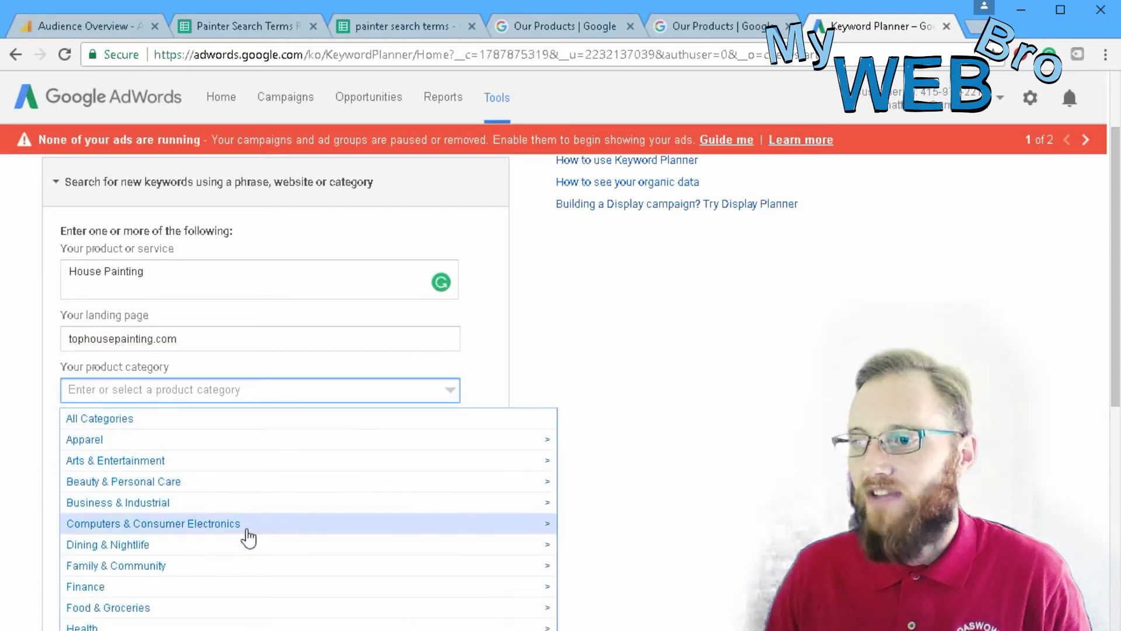
pyautogui.moveTo(1117, 350); pyautogui.dragTo(1116, 426)
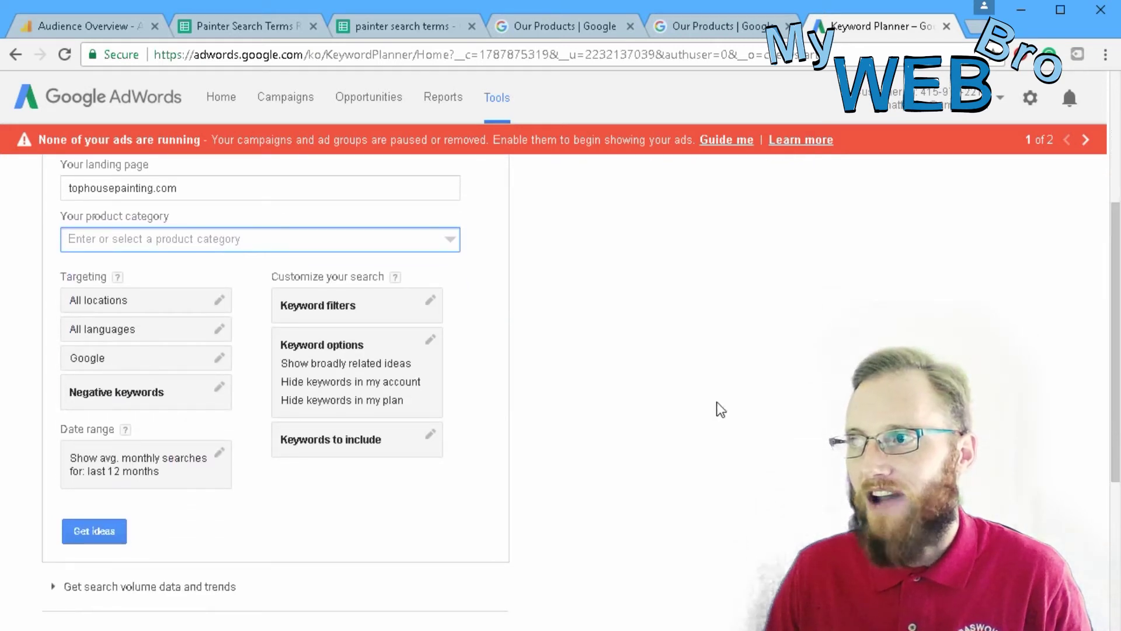
pyautogui.click(453, 243)
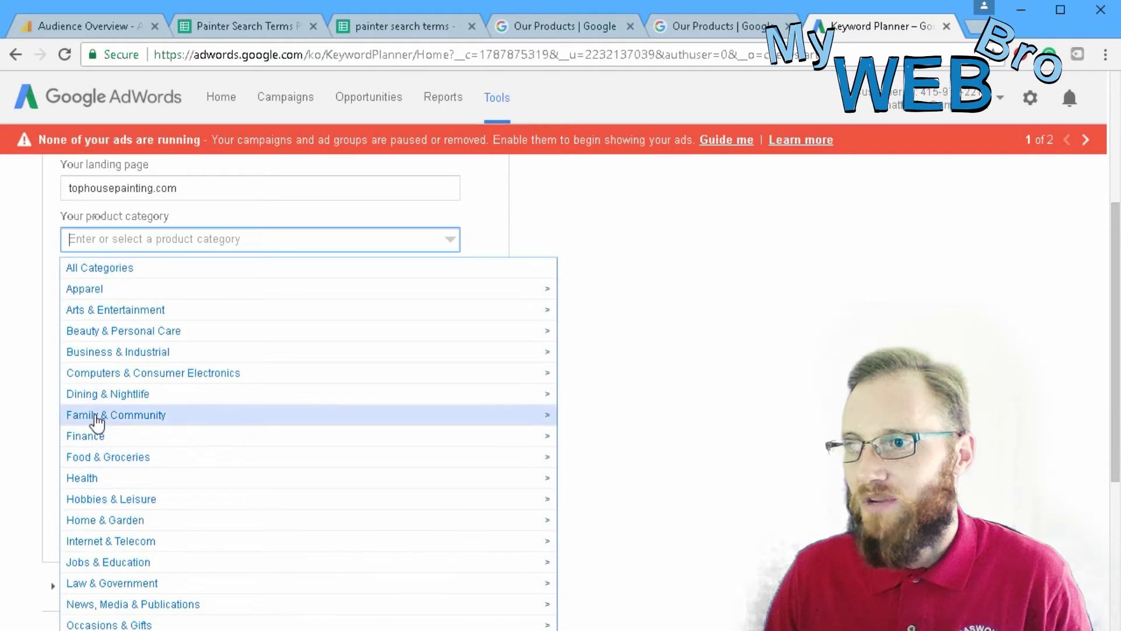
pyautogui.click(108, 529)
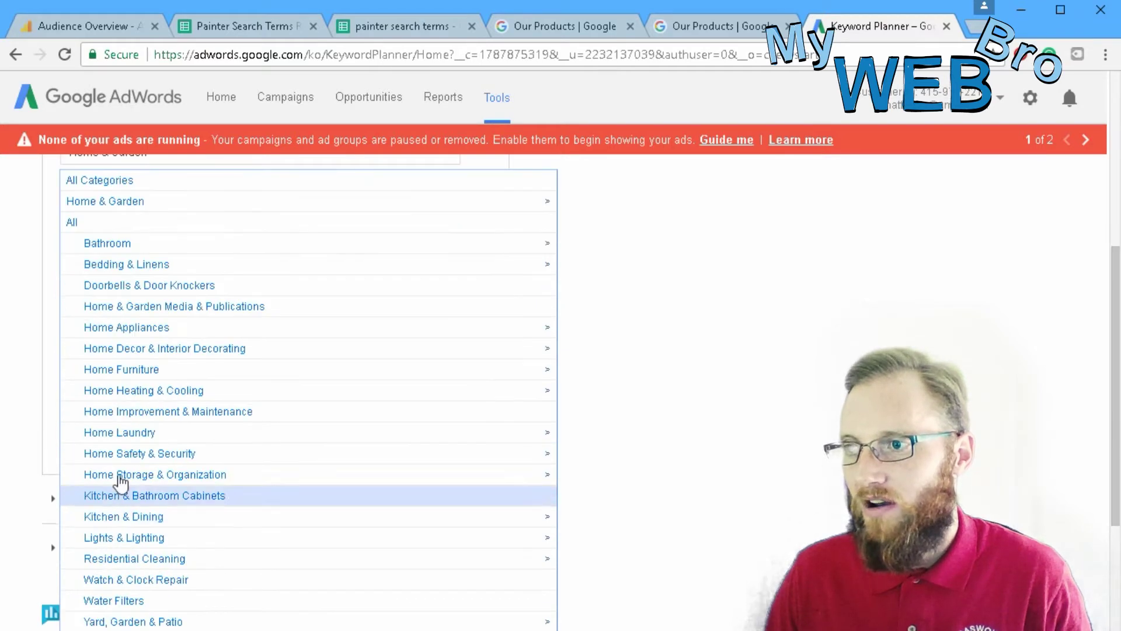
pyautogui.click(145, 416)
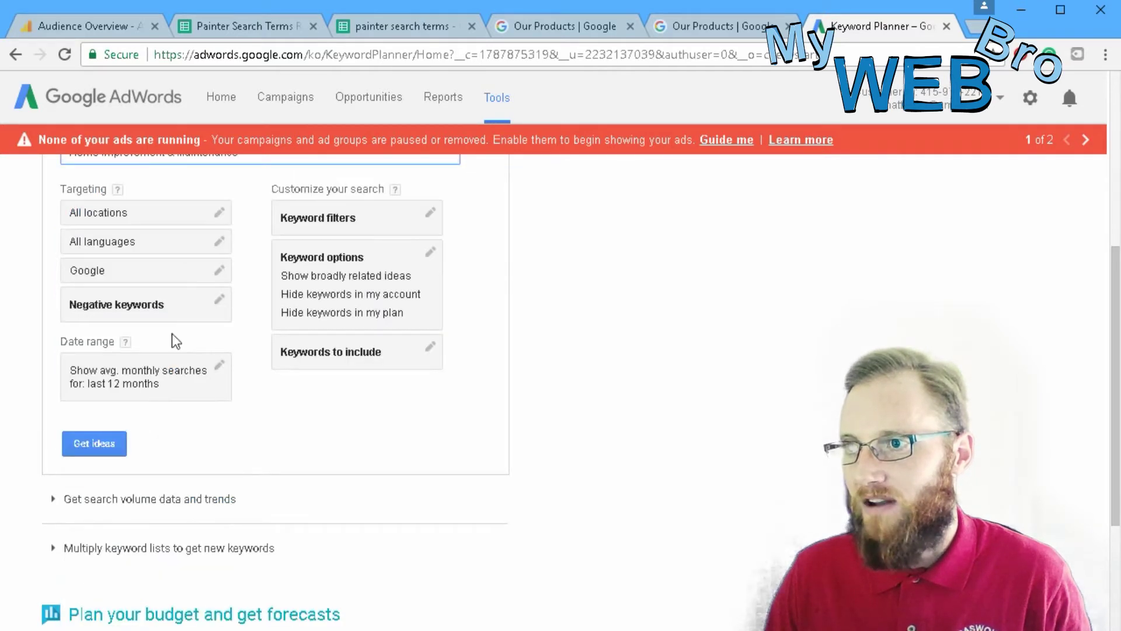
pyautogui.moveTo(1115, 349); pyautogui.dragTo(1116, 283)
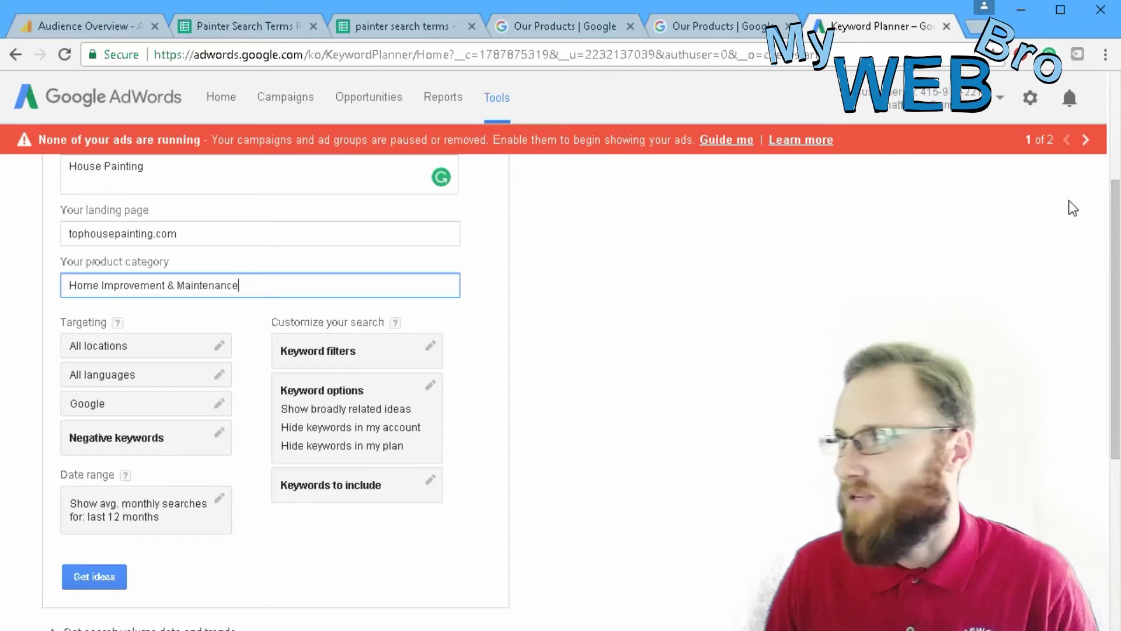
# - Edit the targeted locations of the search and add the city of Cornelius, North Carolina, United States
pyautogui.moveTo(1114, 253); pyautogui.dragTo(1119, 300)
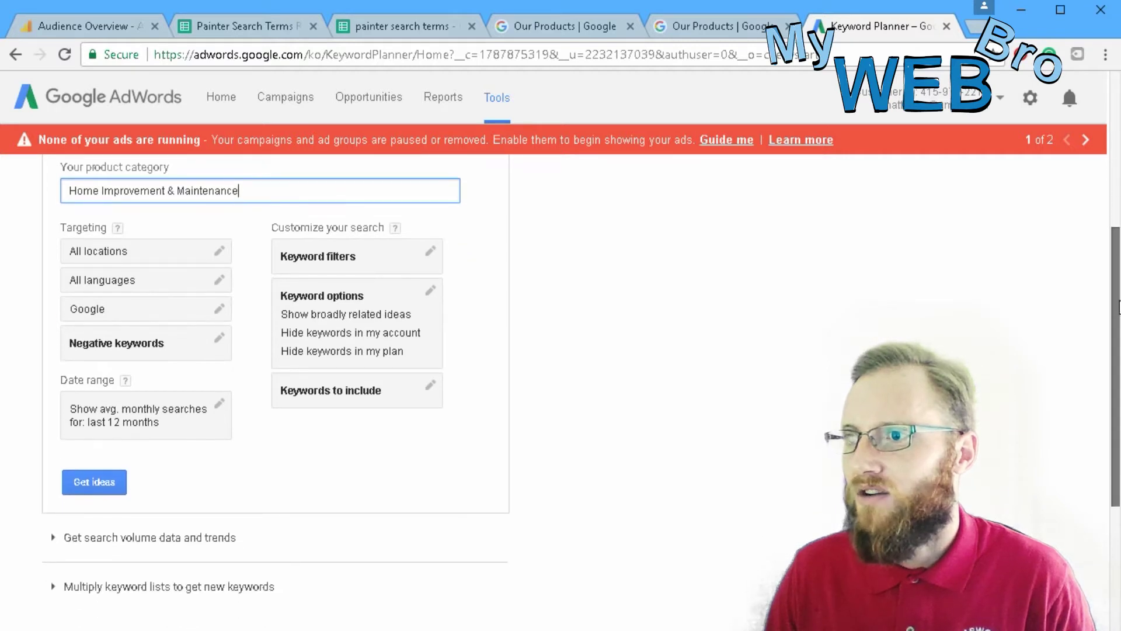
pyautogui.click(140, 255)
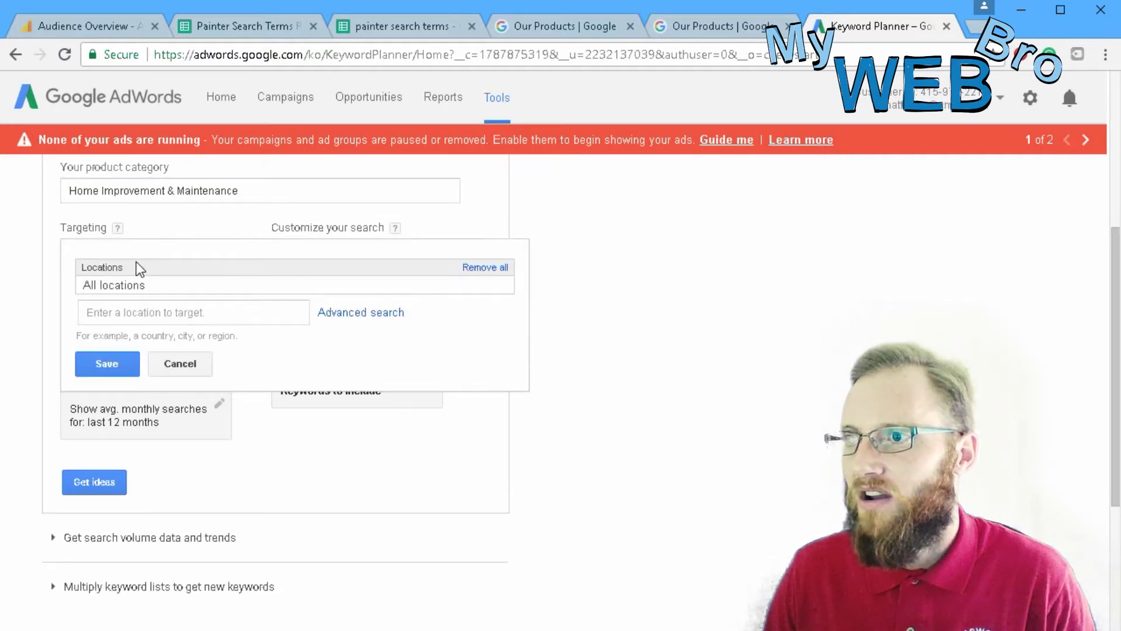
pyautogui.click(111, 310)
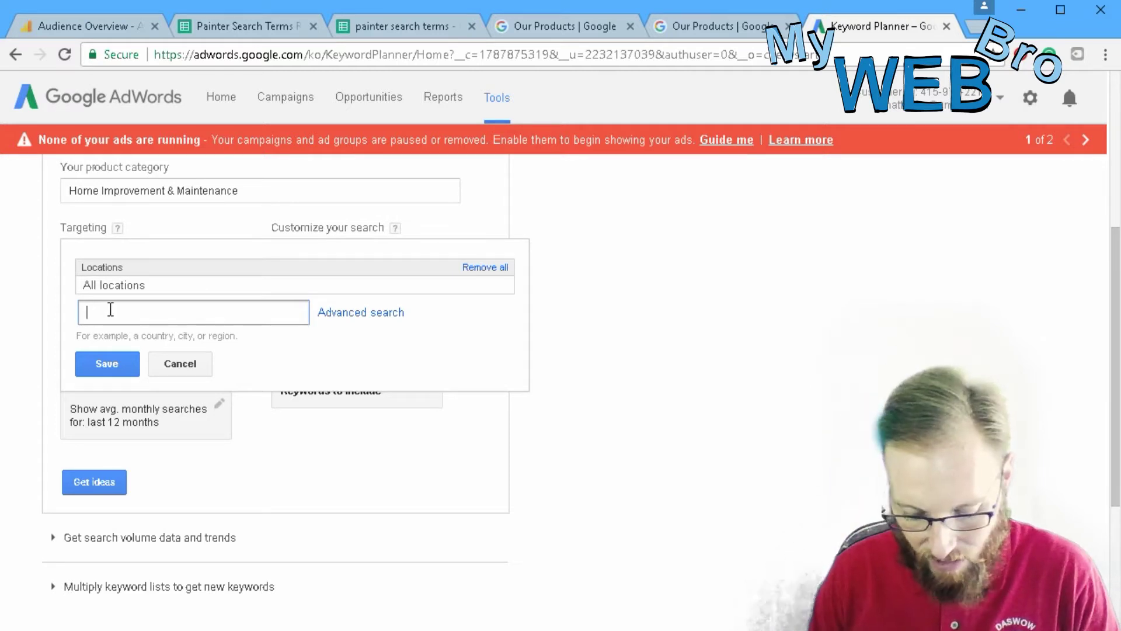
pyautogui.write('cornwa')
pyautogui.write('ius')
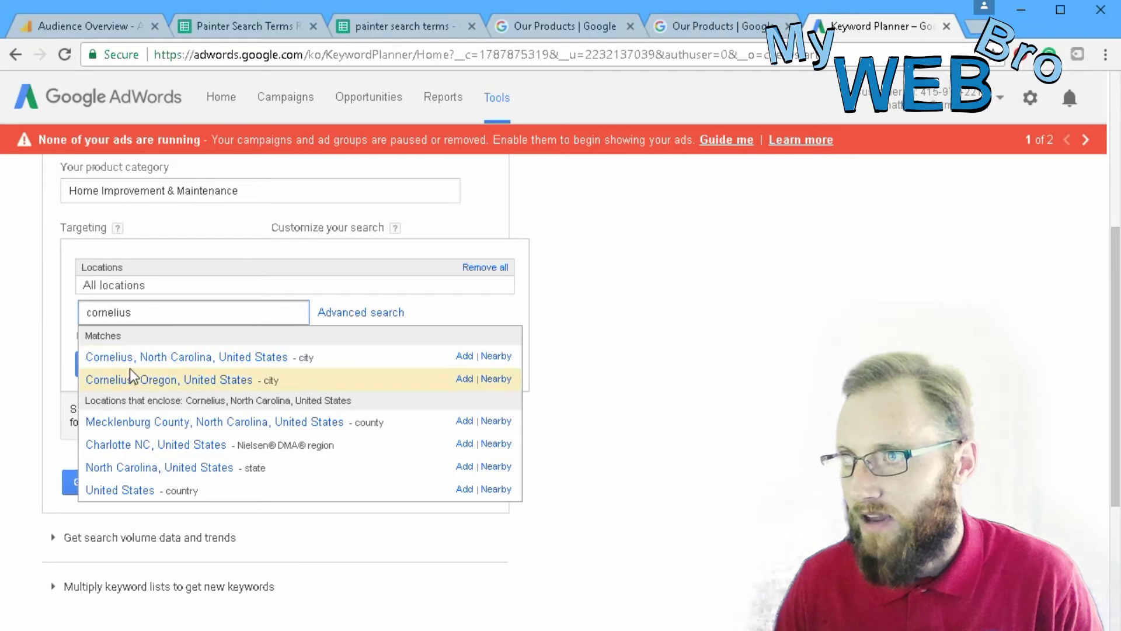
pyautogui.click(134, 357)
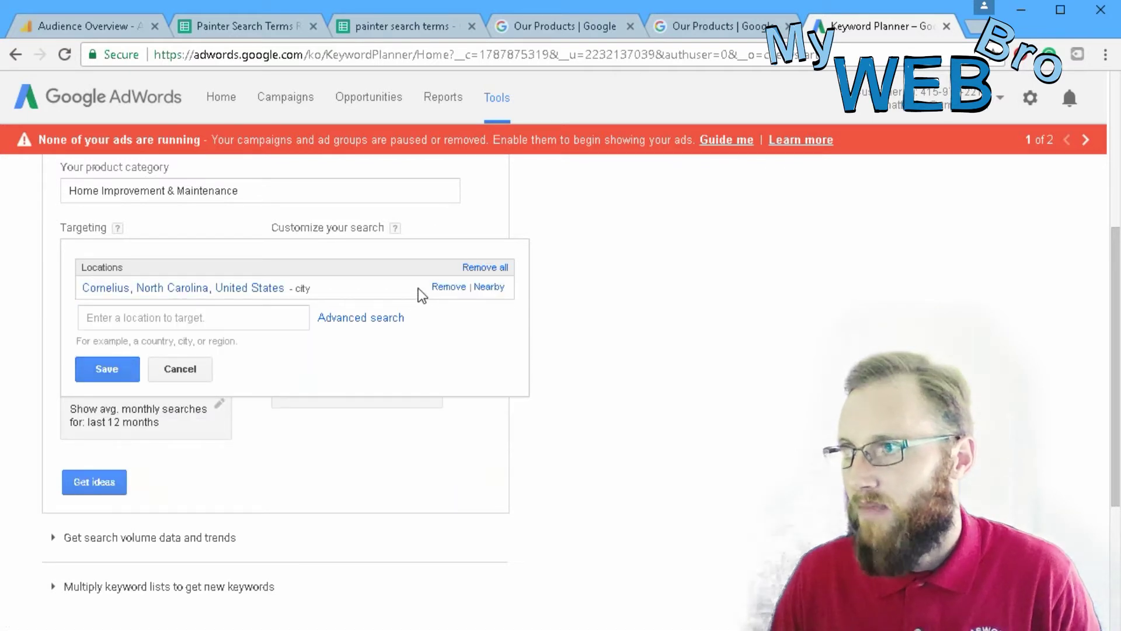
# - Add the enclosing Mecklenburg County and Charlotte NC region from the locations near Cornelius, and save the location targeting
pyautogui.click(488, 287)
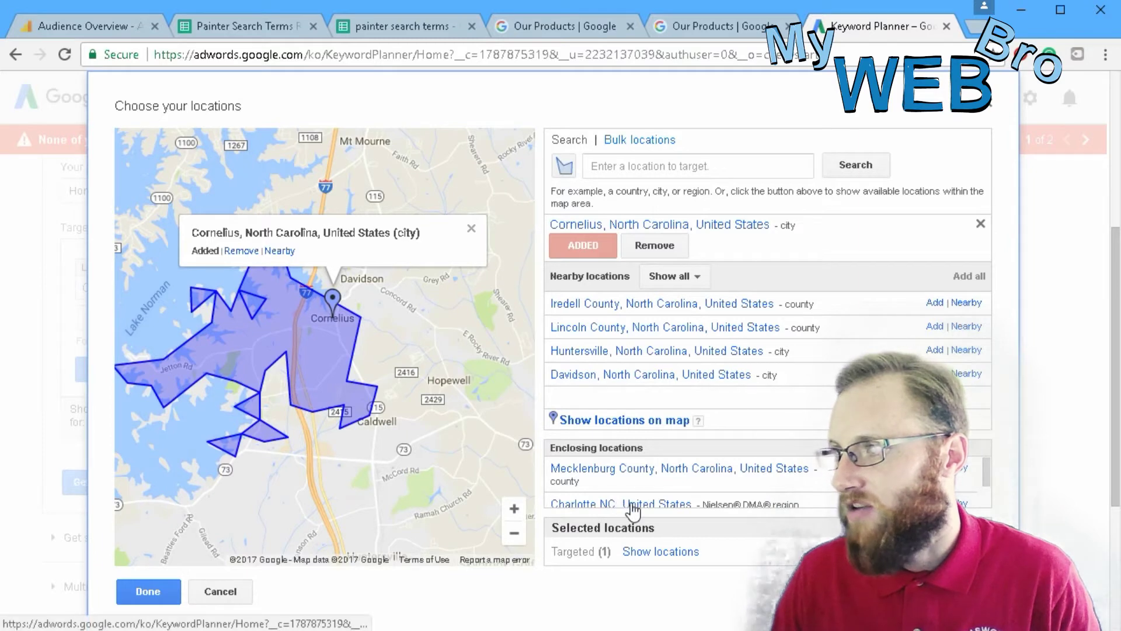
pyautogui.click(934, 468)
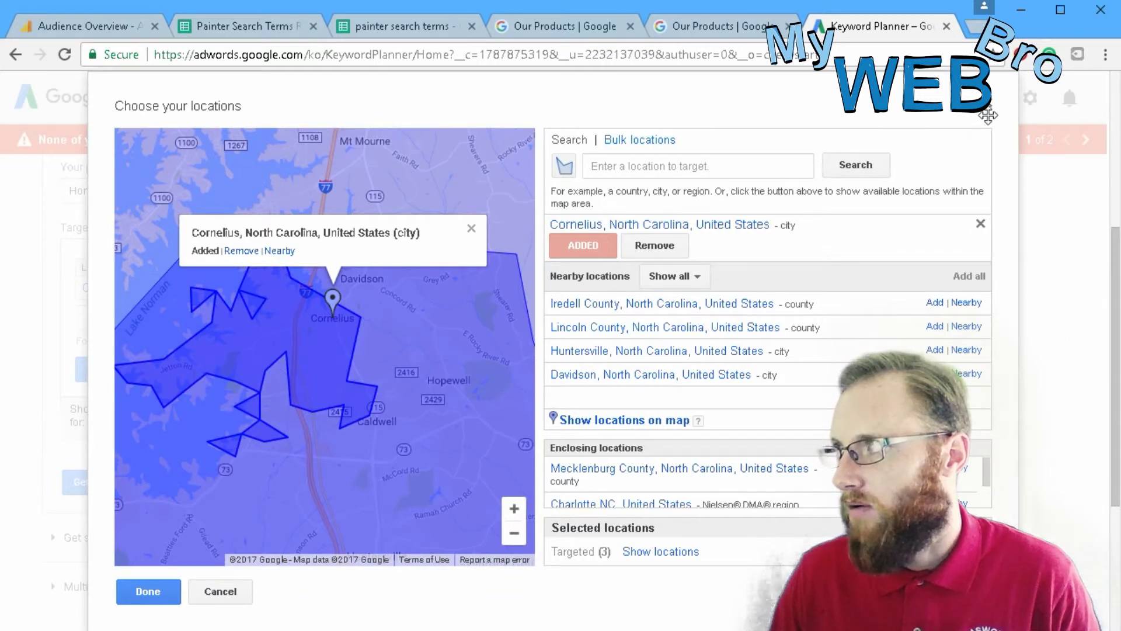
pyautogui.click(149, 592)
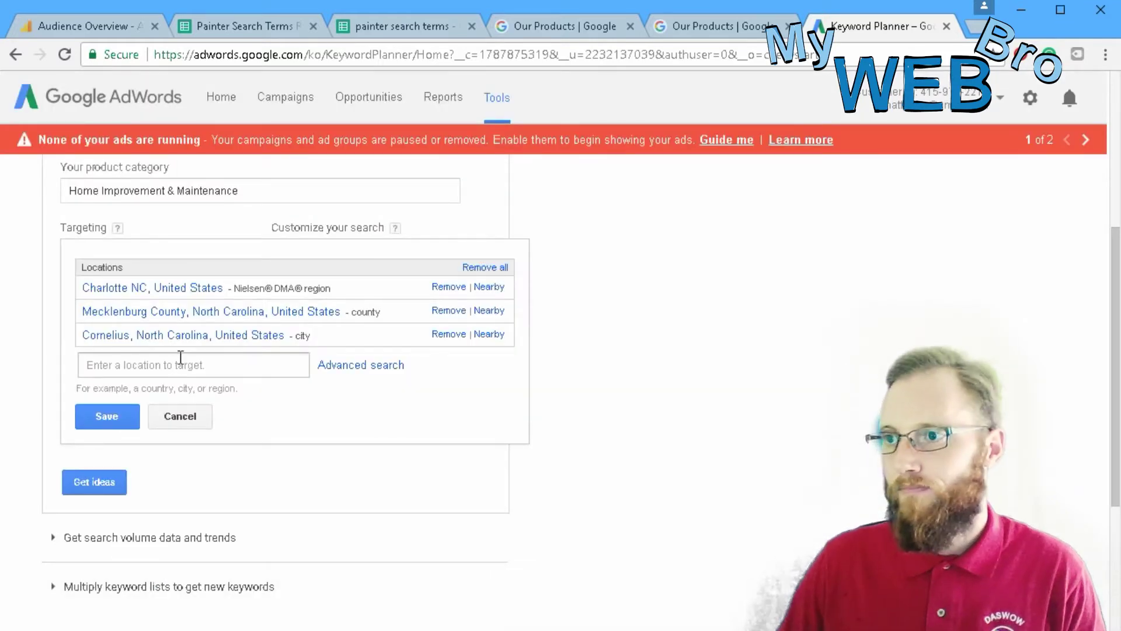
pyautogui.click(107, 416)
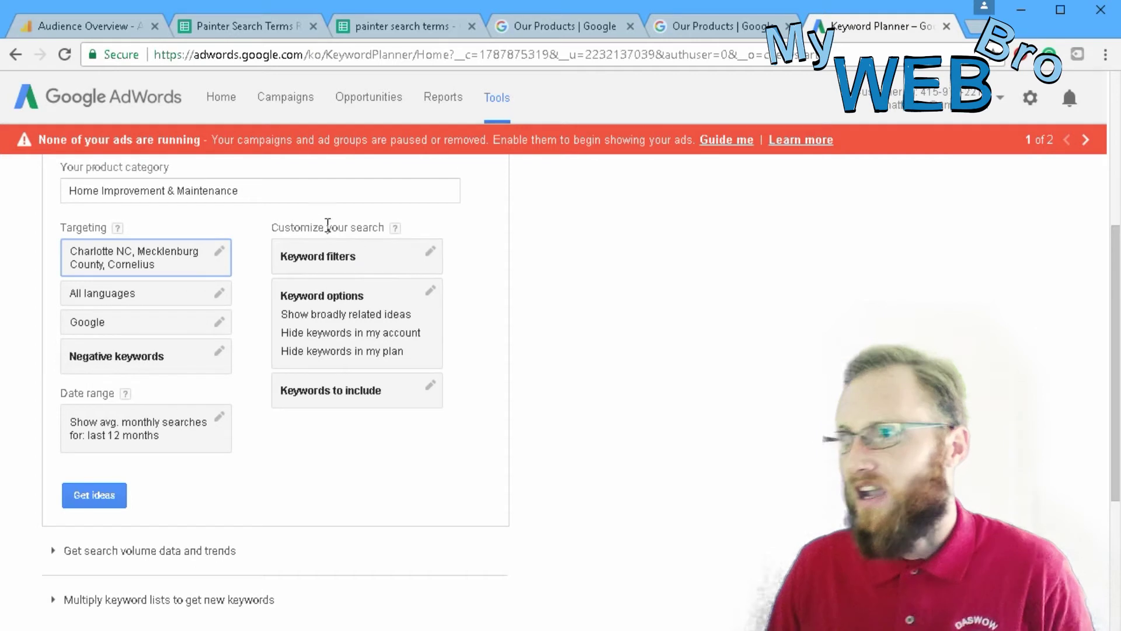
# - Look over the keyword filters without setting any, and get the keyword ideas for the search
pyautogui.click(362, 261)
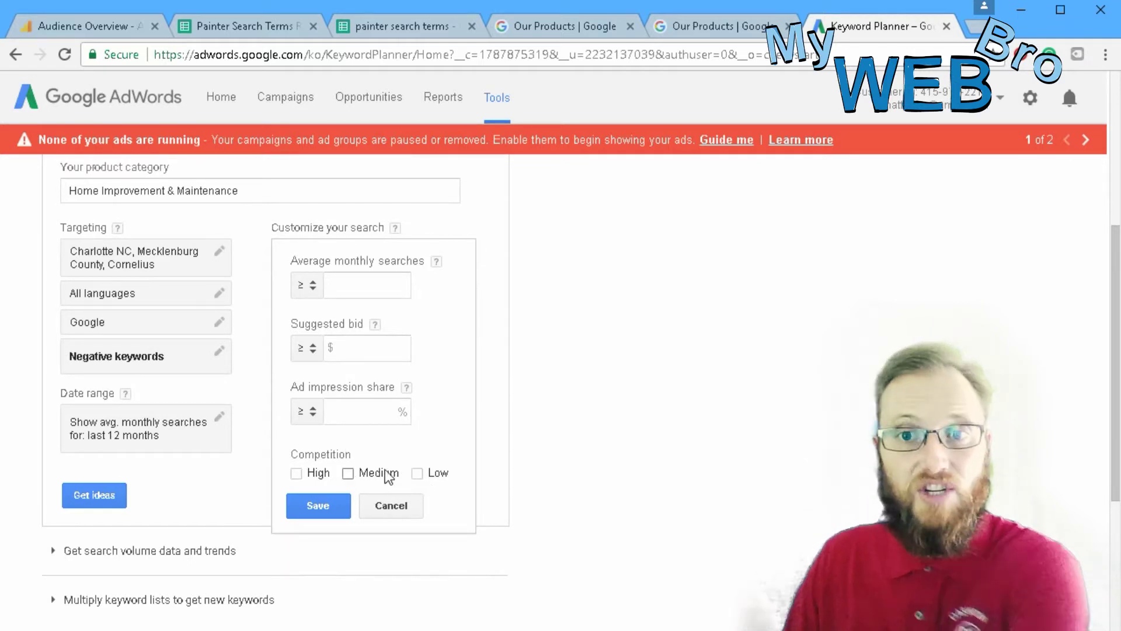
pyautogui.click(397, 519)
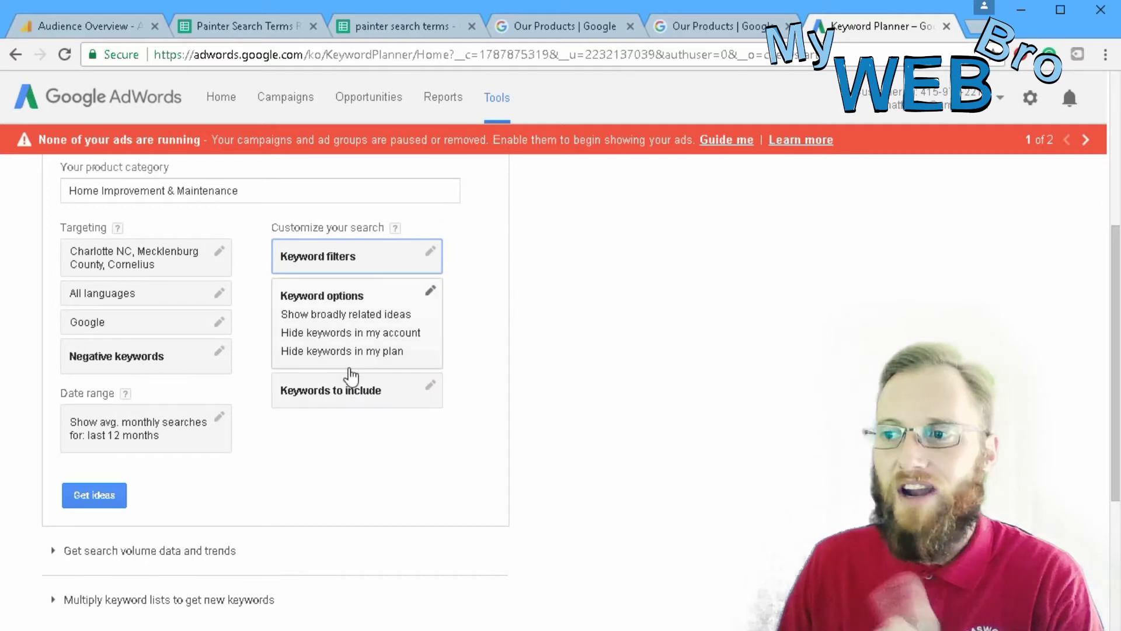
pyautogui.click(97, 495)
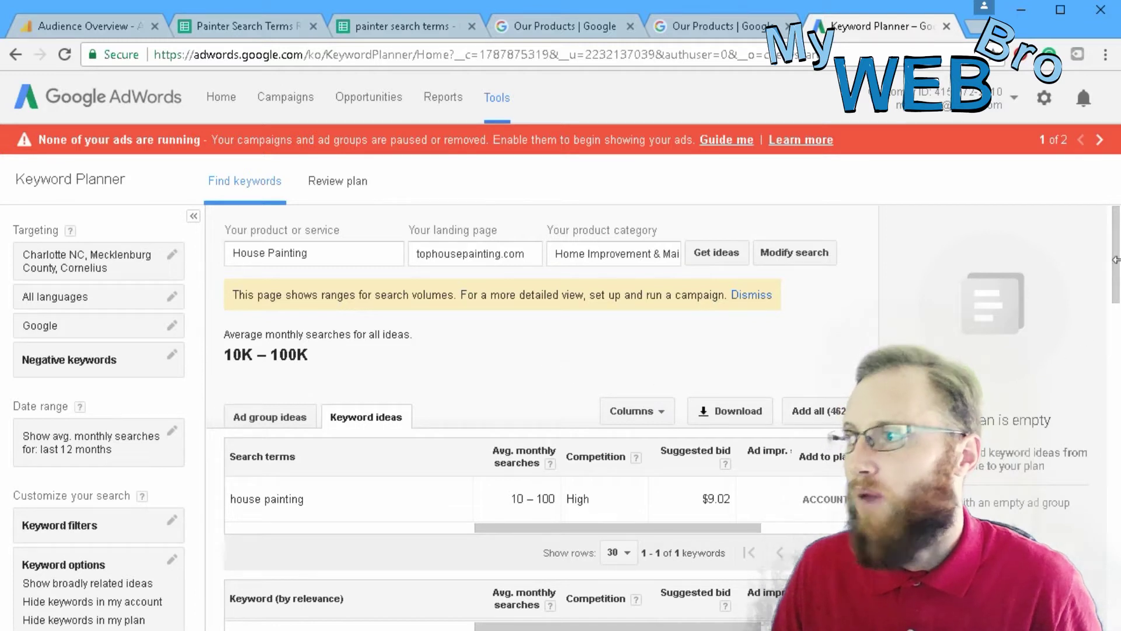
# - Examine the house painting search term and the keyword ideas by relevance, with their monthly searches, competition and suggested bids
pyautogui.moveTo(1115, 272); pyautogui.dragTo(1117, 284)
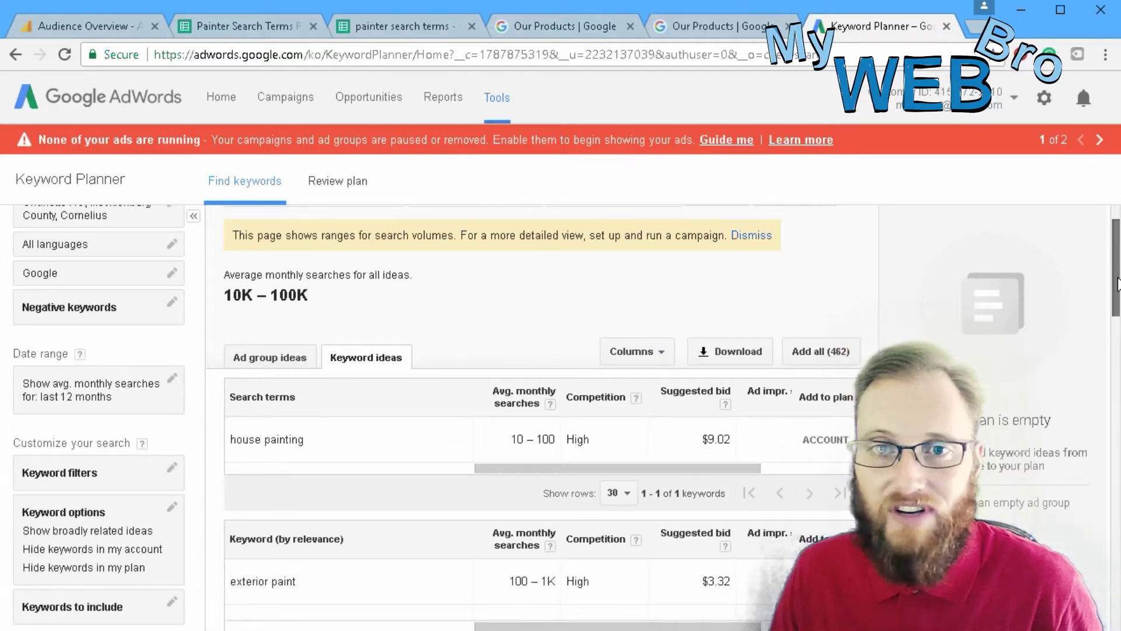
pyautogui.moveTo(1116, 284); pyautogui.dragTo(1117, 283)
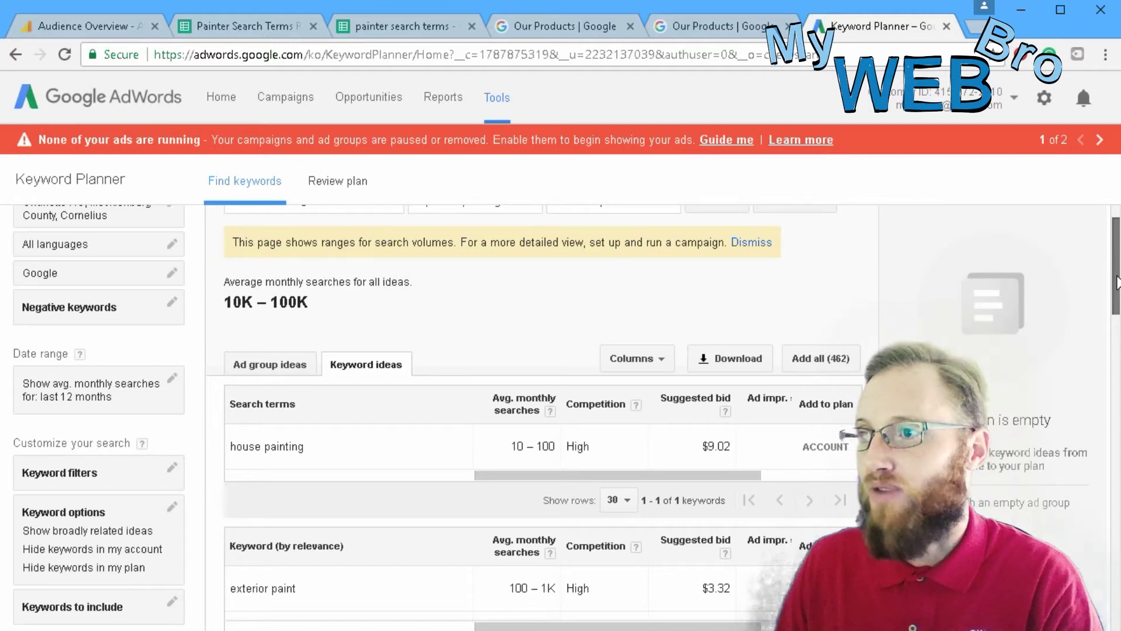
pyautogui.scroll(-1, 1116, 283)
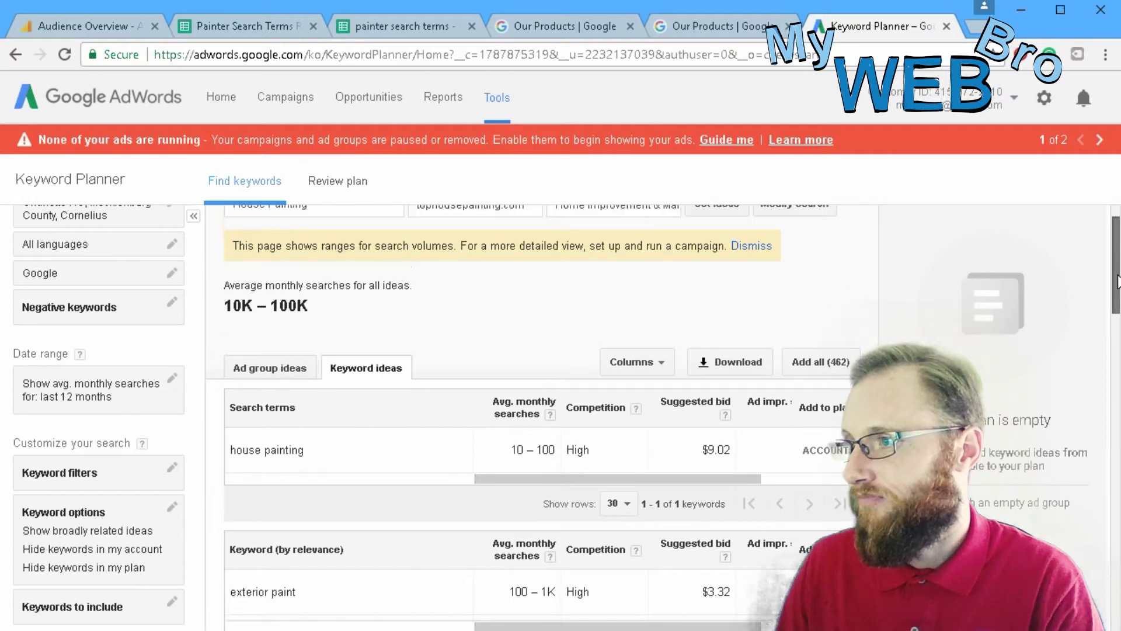
pyautogui.scroll(-2, 1116, 282)
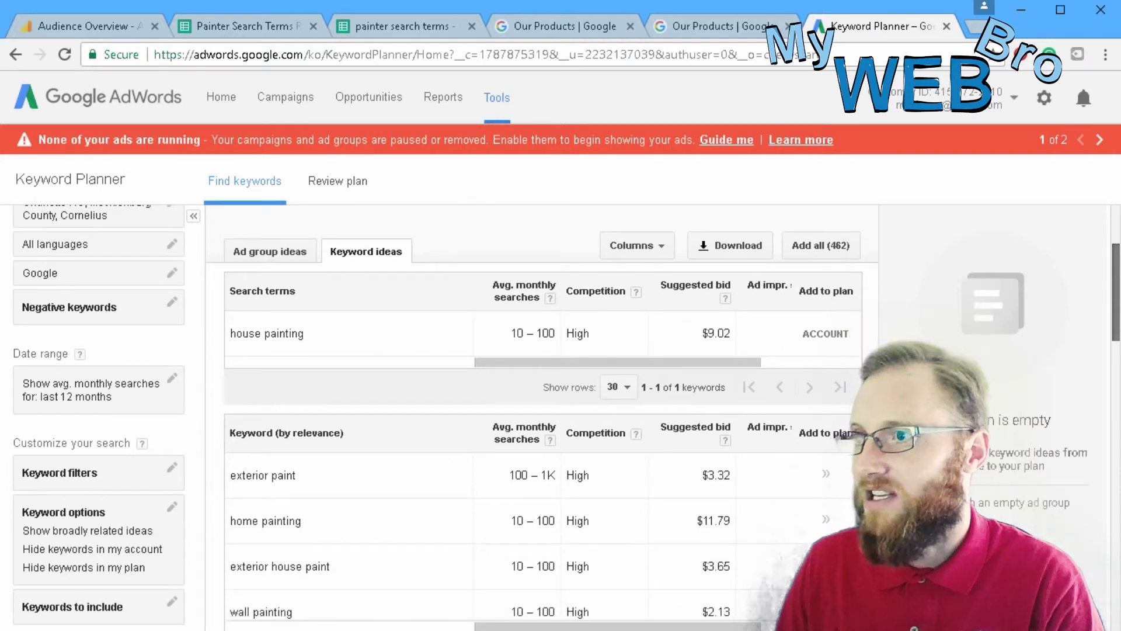
pyautogui.scroll(1, 1116, 283)
pyautogui.scroll(-2, 543, 409)
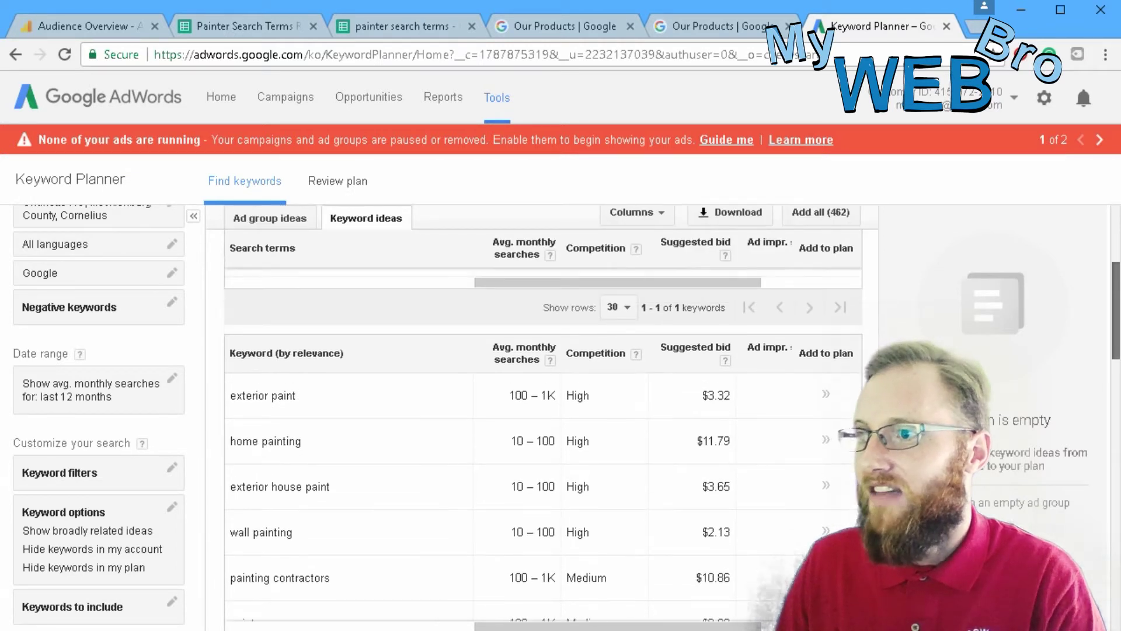
pyautogui.scroll(1, 1117, 315)
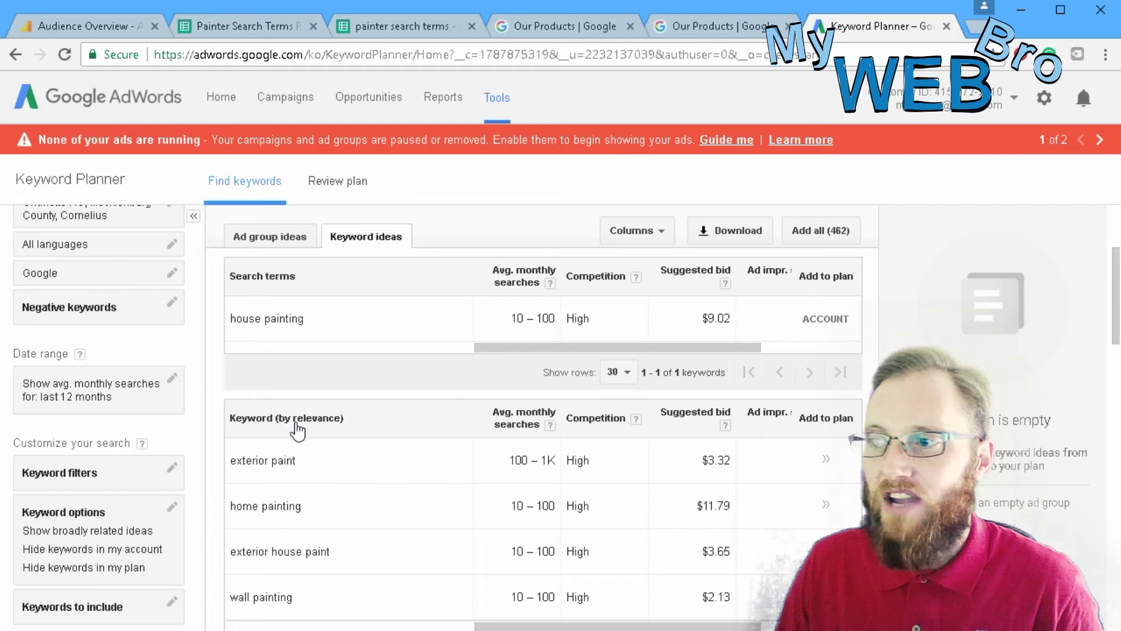
# - Sort the keyword ideas by average monthly searches and review them, and re-sort the list by competition, highest first
pyautogui.moveTo(1115, 287); pyautogui.dragTo(1115, 308)
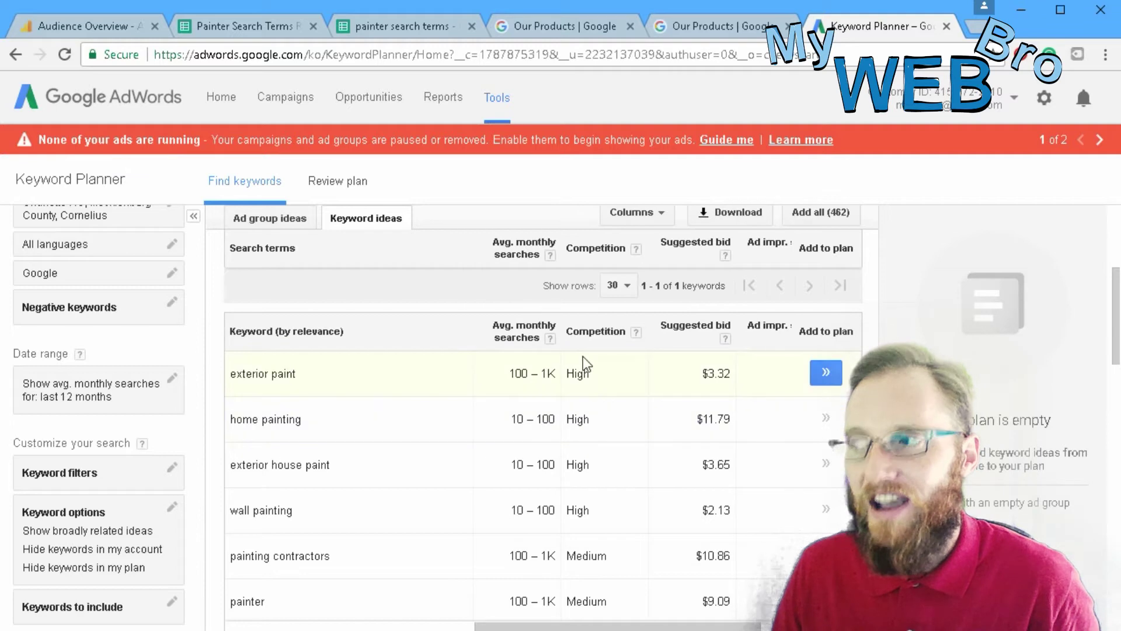
pyautogui.click(514, 336)
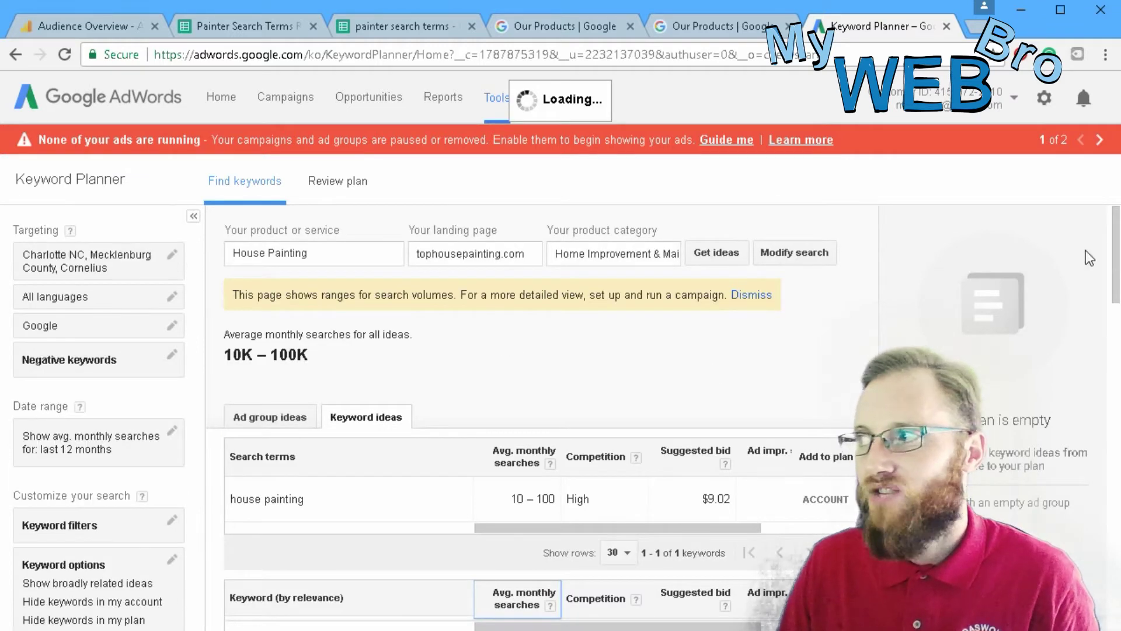
pyautogui.moveTo(1113, 260)
pyautogui.mouseDown()
pyautogui.moveTo(1113, 330)
pyautogui.moveTo(1110, 248)
pyautogui.moveTo(1116, 321)
pyautogui.mouseUp()
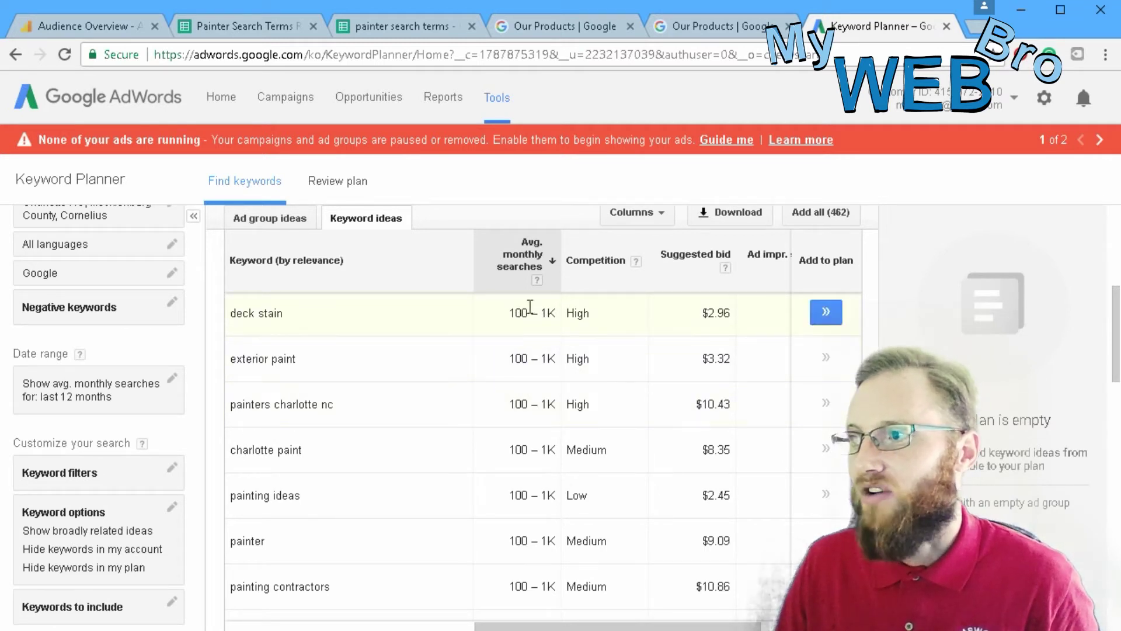
pyautogui.click(587, 264)
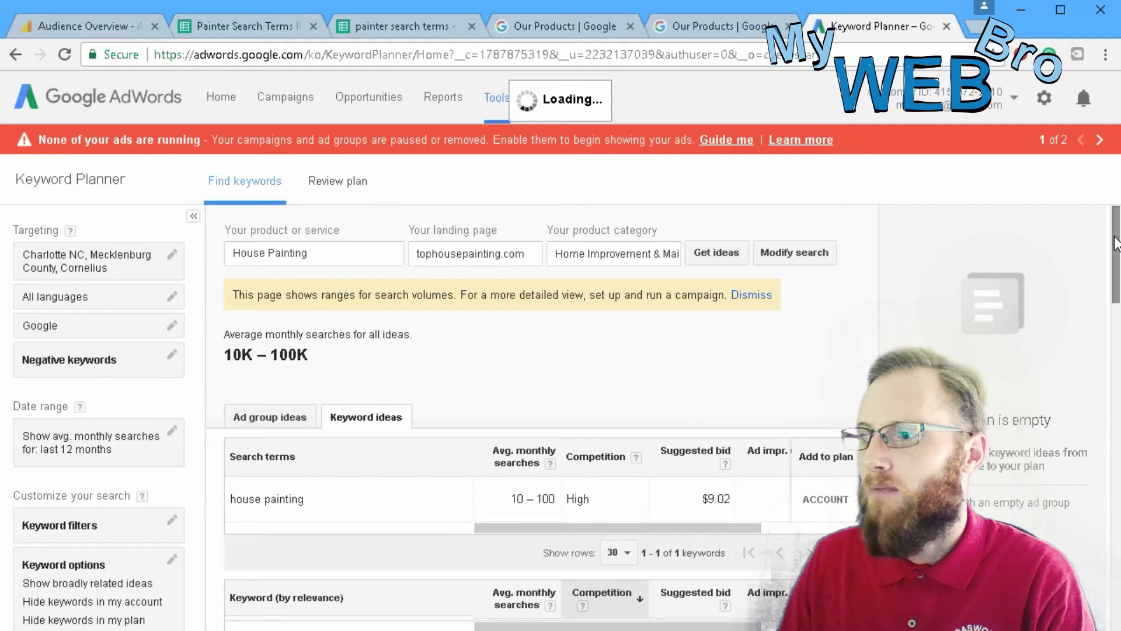
pyautogui.moveTo(1115, 239); pyautogui.dragTo(1115, 310)
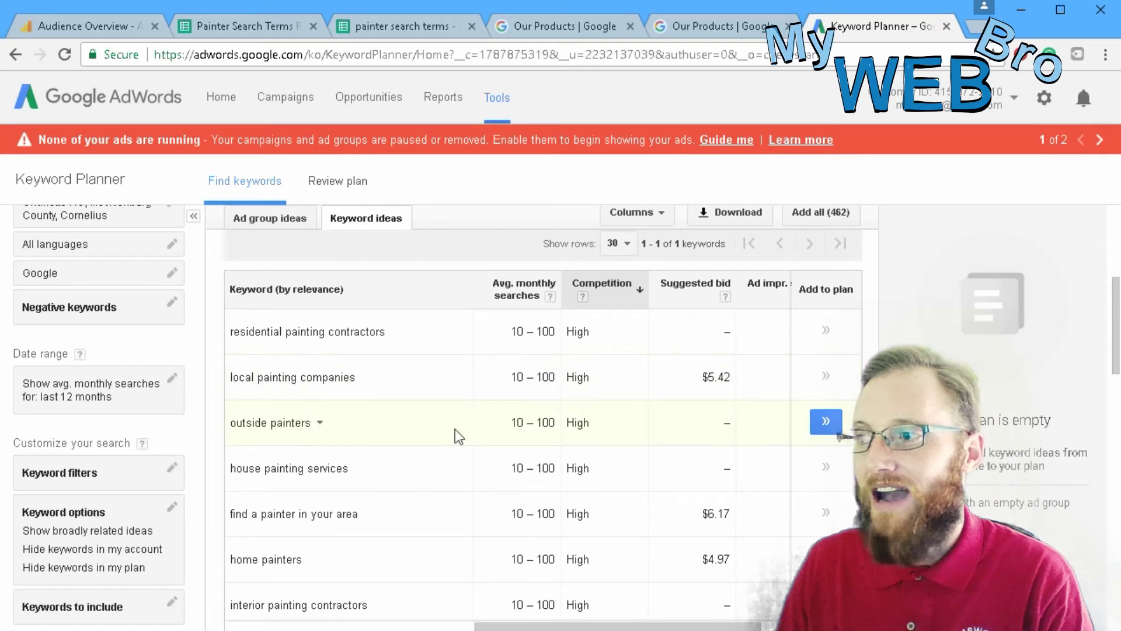
# - Page forward through the competition-sorted keyword ideas to rows 121 - 150 and examine the medium-competition keywords
pyautogui.moveTo(1116, 296); pyautogui.dragTo(1116, 564)
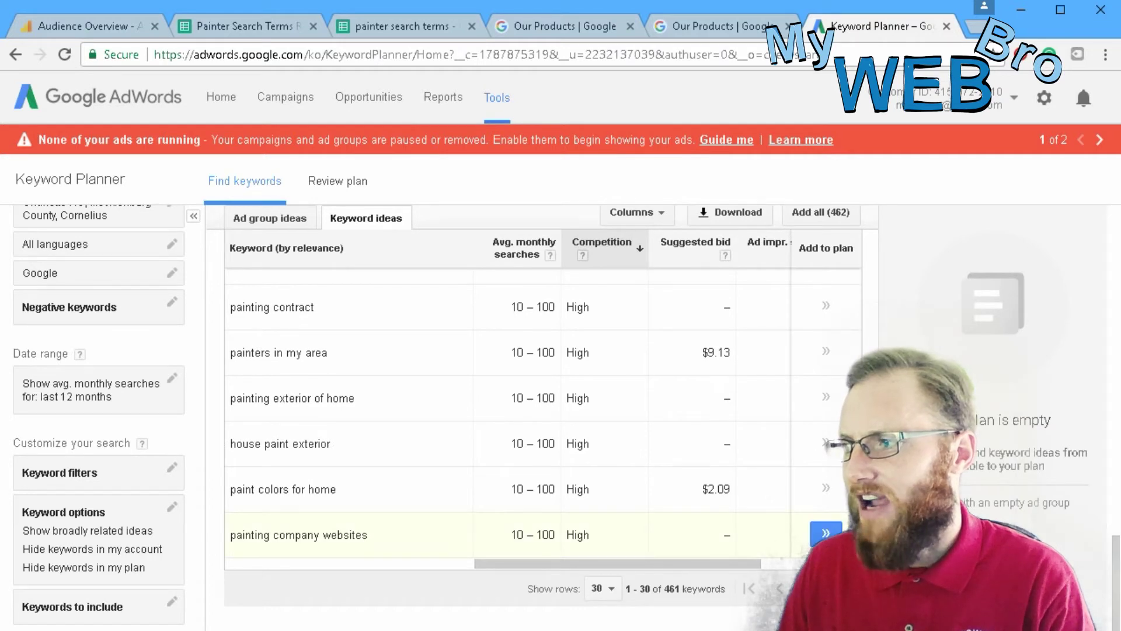
pyautogui.click(808, 588)
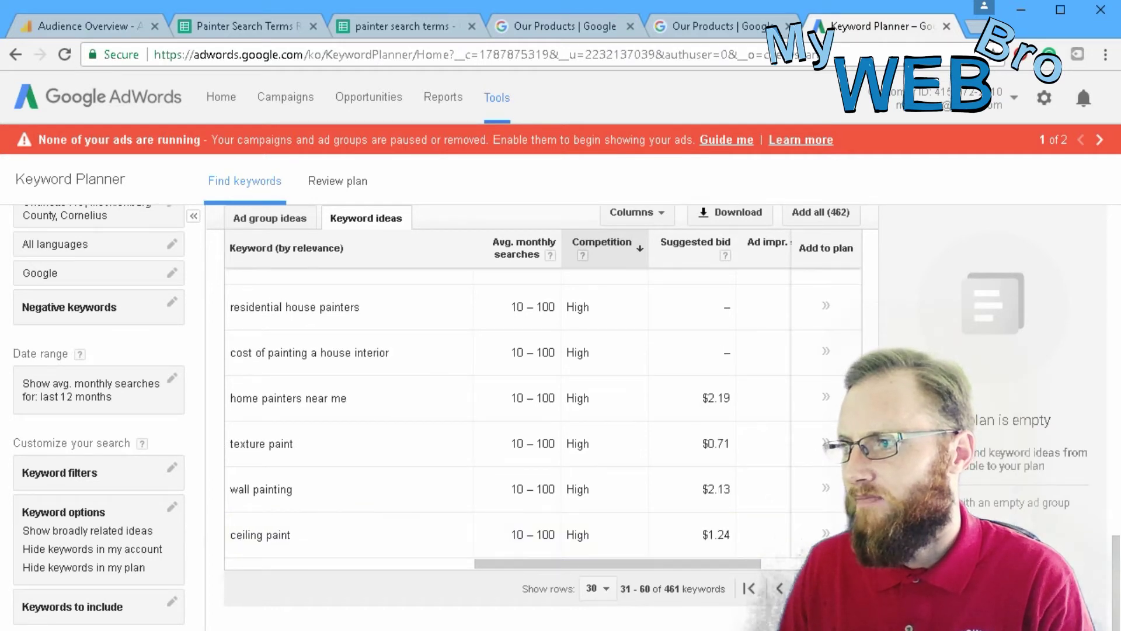
pyautogui.click(809, 588)
pyautogui.click(809, 588)
pyautogui.click(808, 588)
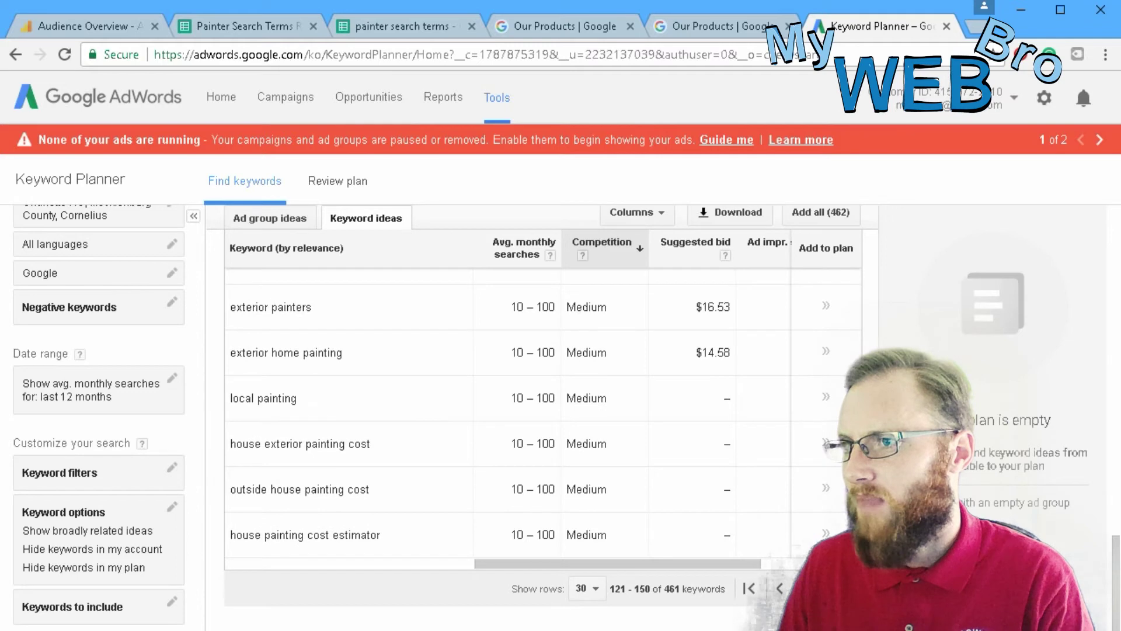
pyautogui.moveTo(1117, 581)
pyautogui.mouseDown()
pyautogui.moveTo(1118, 464)
pyautogui.moveTo(1118, 570)
pyautogui.mouseUp()
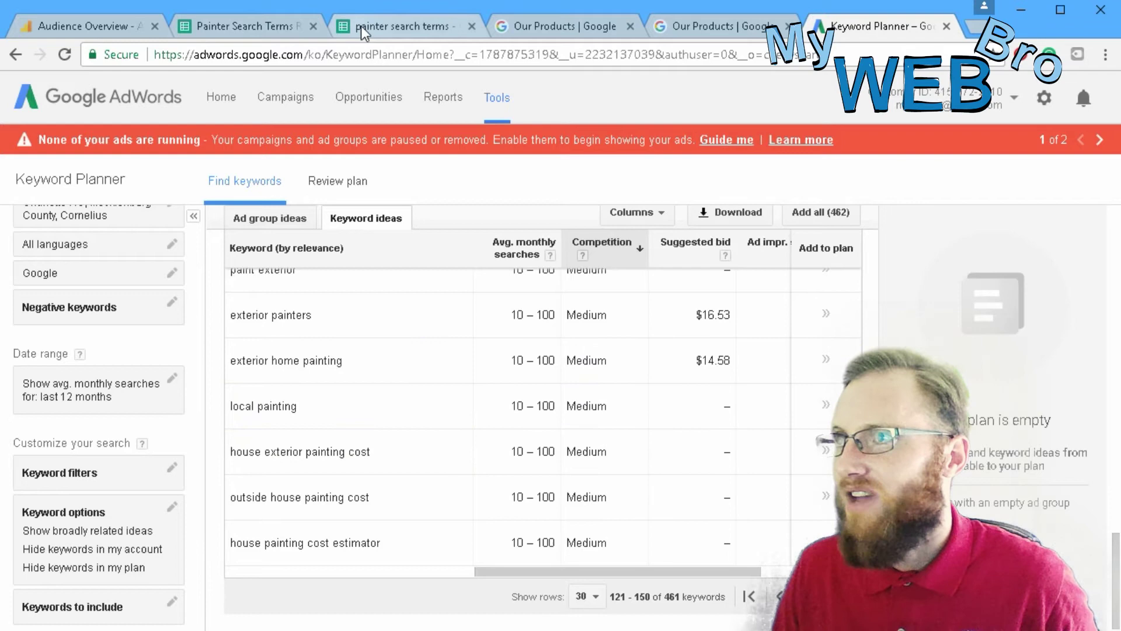
# - Compare the "exterior home painting" keyword idea with the terms listed in column A of the painter search terms spreadsheet
pyautogui.tripleClick(267, 361)
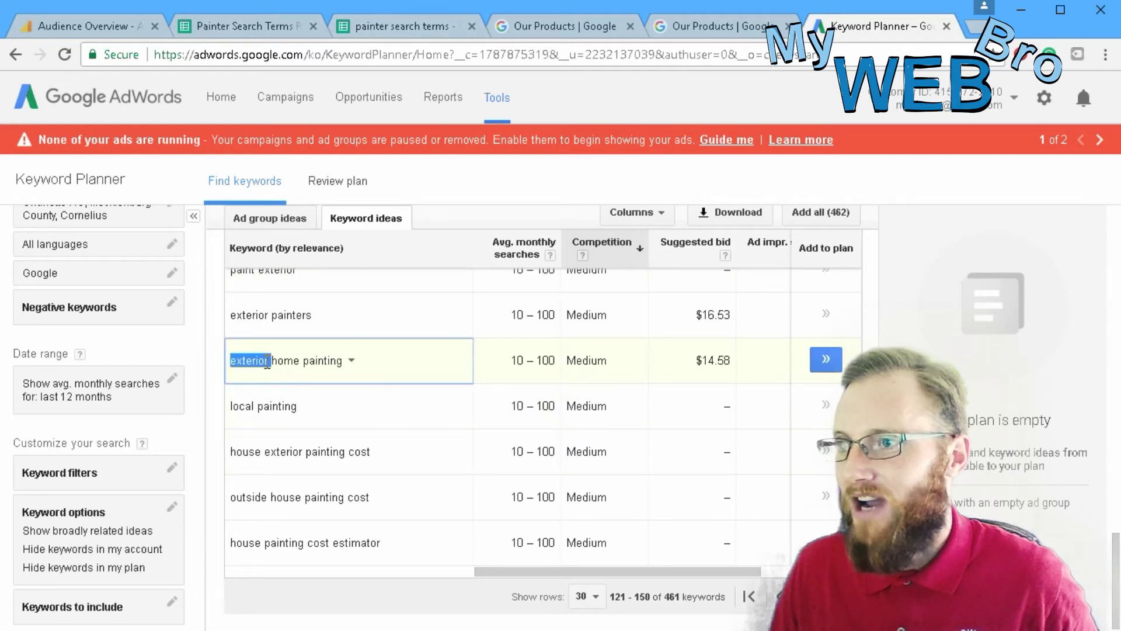
pyautogui.click(392, 26)
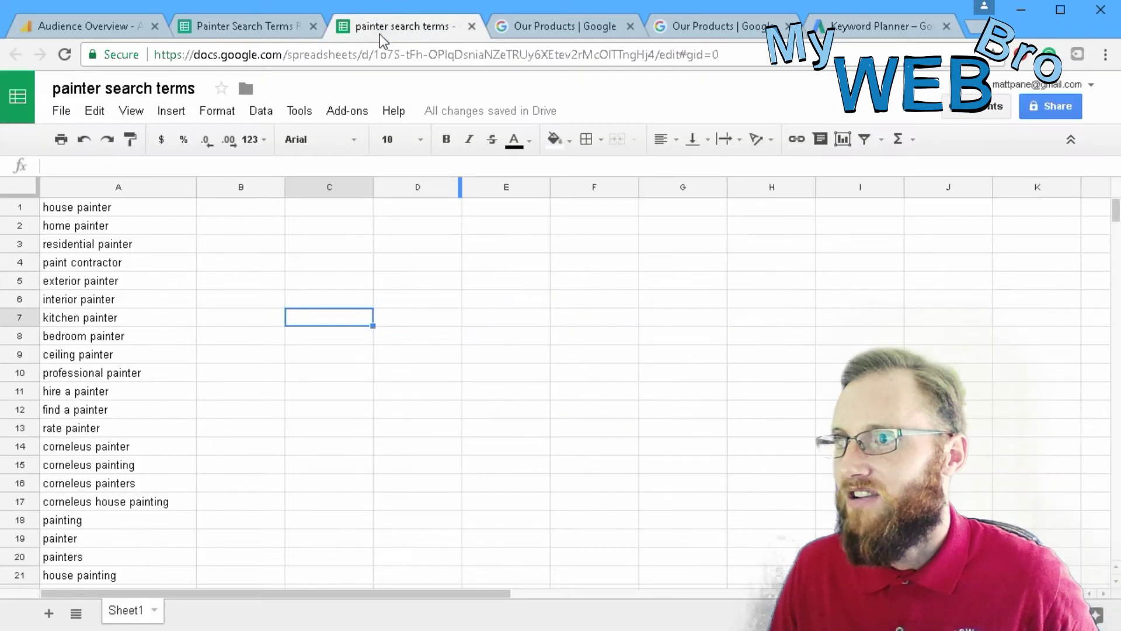
pyautogui.click(91, 208)
pyautogui.click(93, 244)
pyautogui.click(99, 318)
pyautogui.click(89, 409)
pyautogui.click(88, 446)
pyautogui.click(91, 503)
pyautogui.click(91, 538)
pyautogui.click(83, 575)
pyautogui.click(73, 281)
pyautogui.click(65, 391)
pyautogui.click(65, 483)
pyautogui.click(63, 520)
pyautogui.click(81, 428)
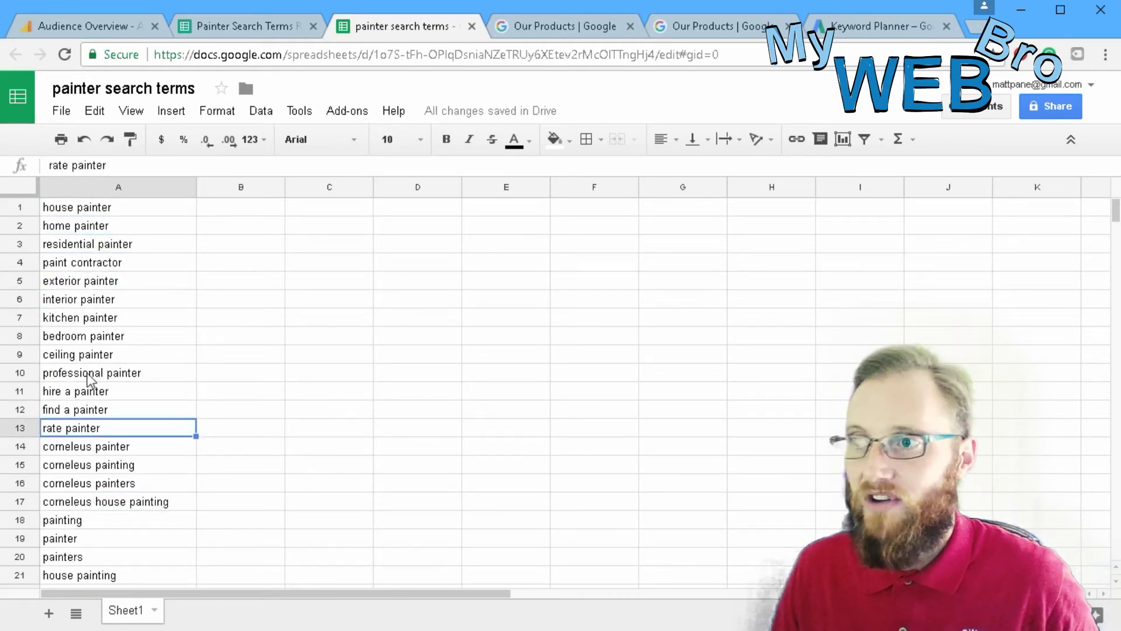
pyautogui.click(78, 337)
pyautogui.click(76, 244)
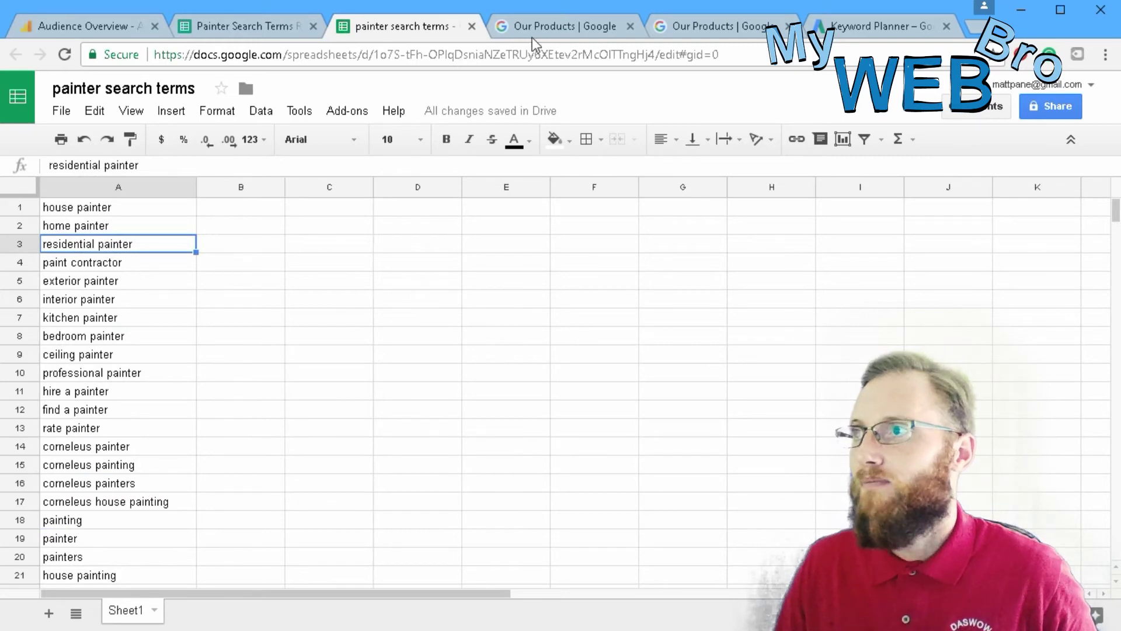
# - Return to the Keyword Planner and examine the suggested bid for "charlotte paint company" among the high-competition keyword ideas
pyautogui.click(885, 32)
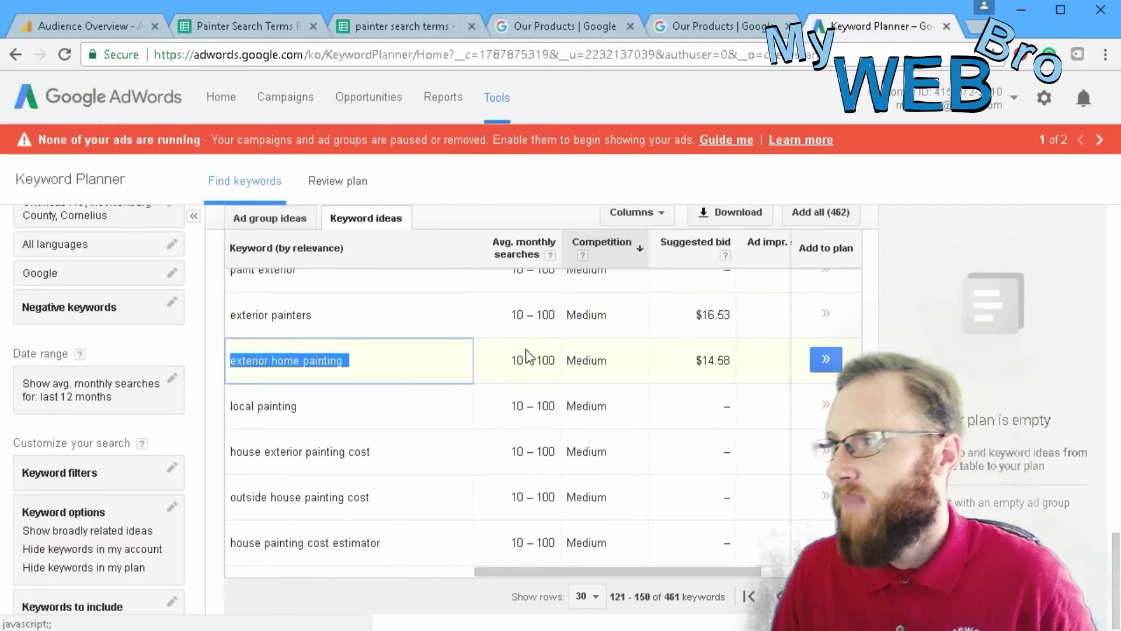
pyautogui.scroll(5, 617, 351)
pyautogui.scroll(5, 616, 352)
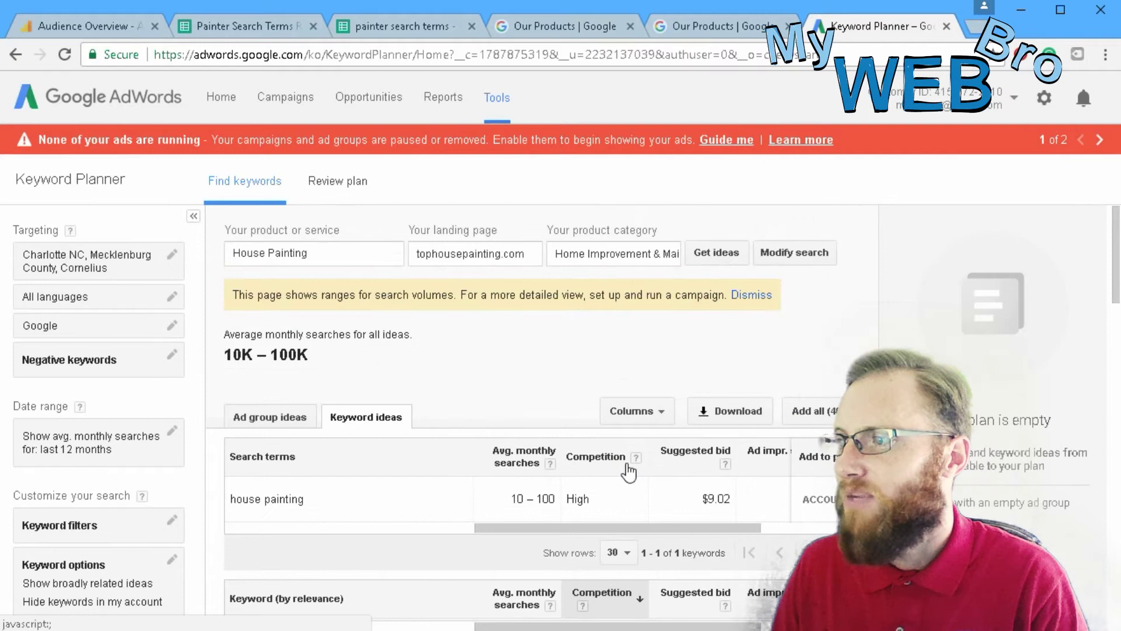
pyautogui.scroll(-4, 625, 468)
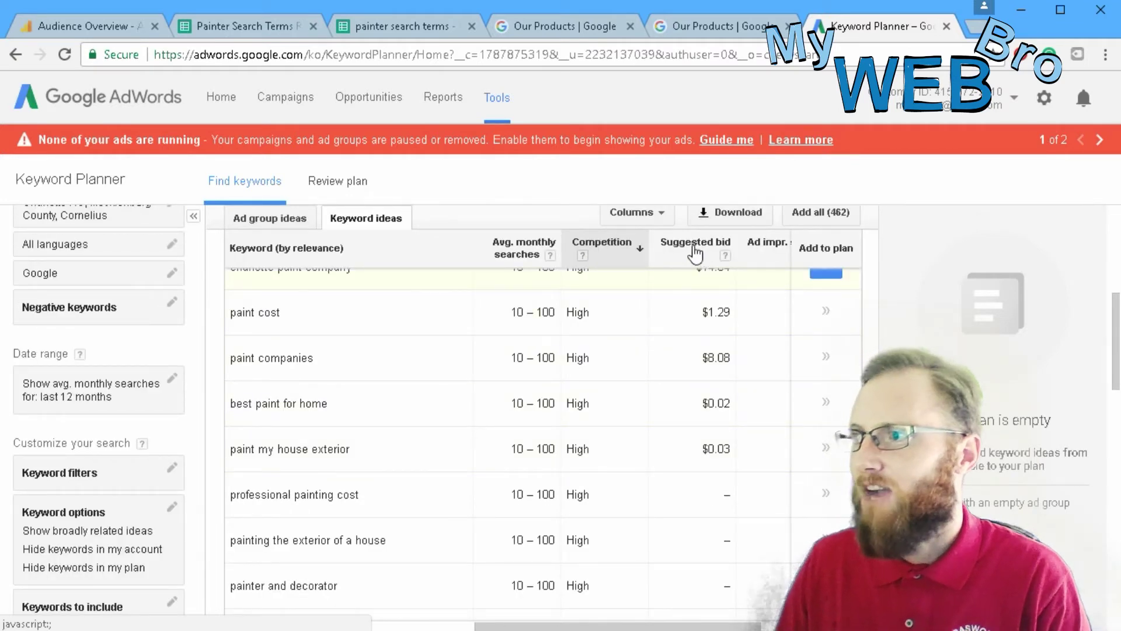
pyautogui.moveTo(1115, 384)
pyautogui.mouseDown()
pyautogui.moveTo(1115, 354)
pyautogui.moveTo(1115, 372)
pyautogui.mouseUp()
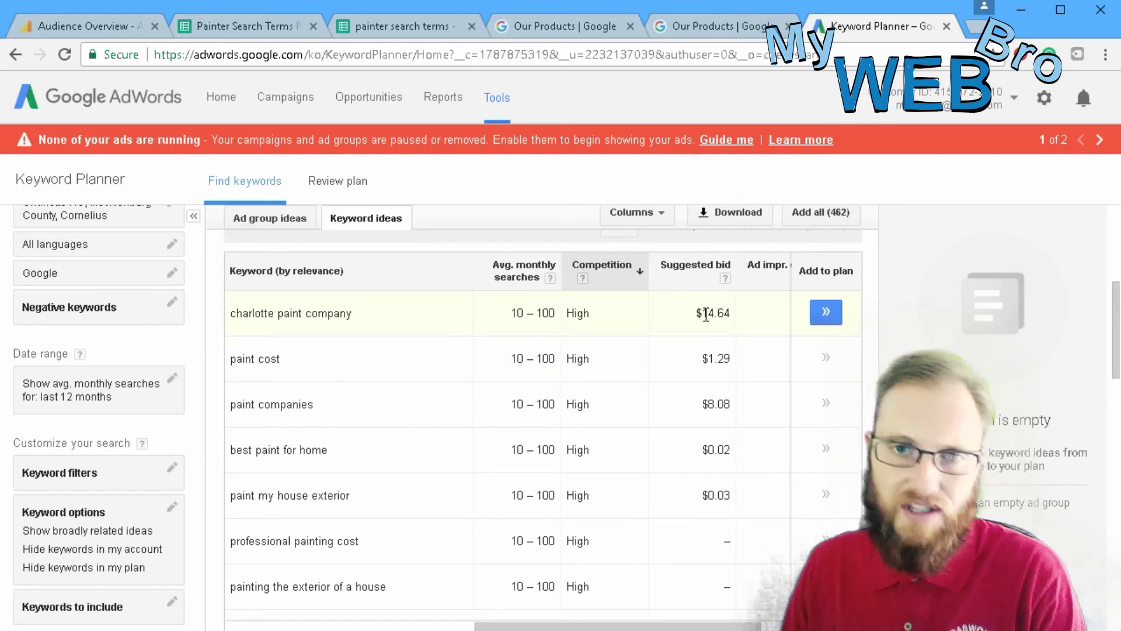
# - Search Google for "charlotte paint company" in a new browser tab
pyautogui.click(706, 29)
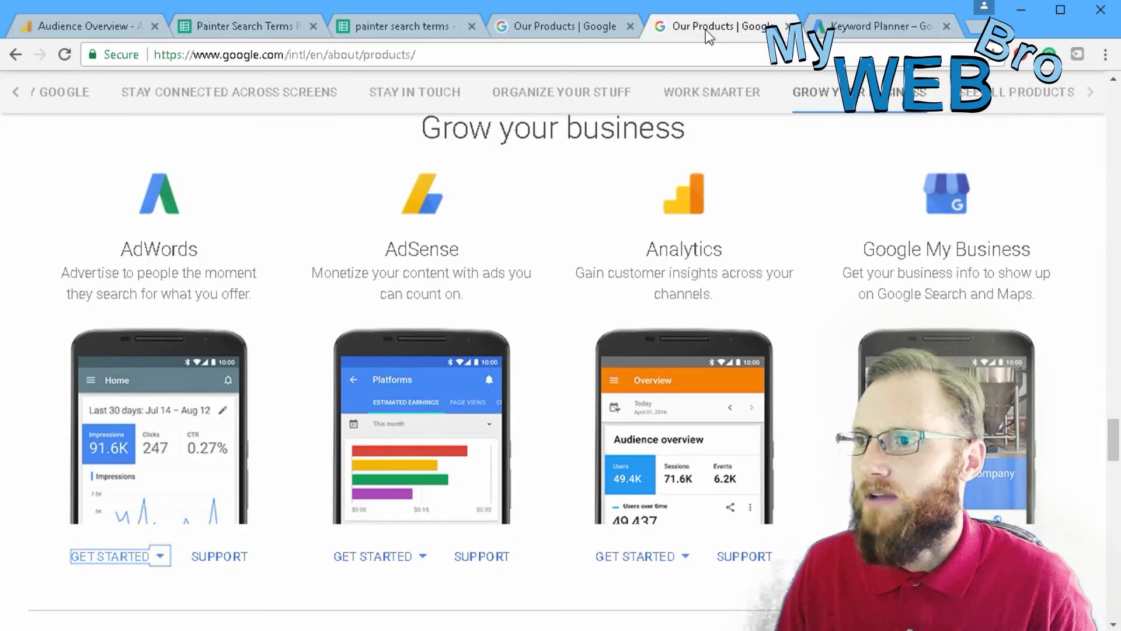
pyautogui.click(885, 29)
pyautogui.click(978, 33)
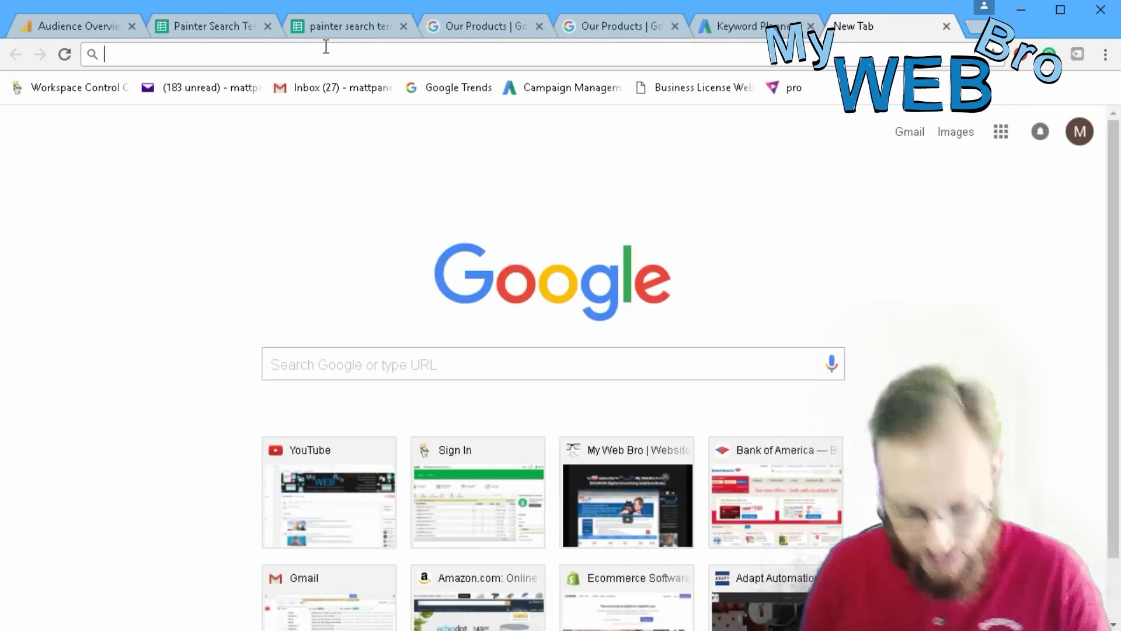
pyautogui.write('charlotte pain')
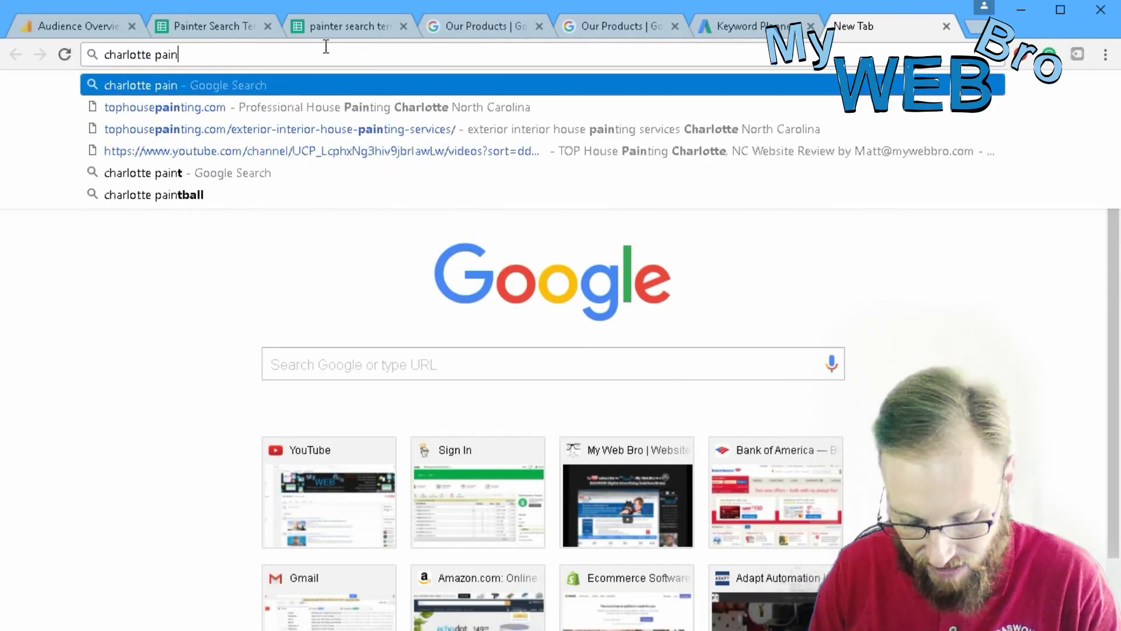
pyautogui.write('t ve')
pyautogui.press('BackSpace')
pyautogui.press('BackSpace')
pyautogui.press('BackSpace')
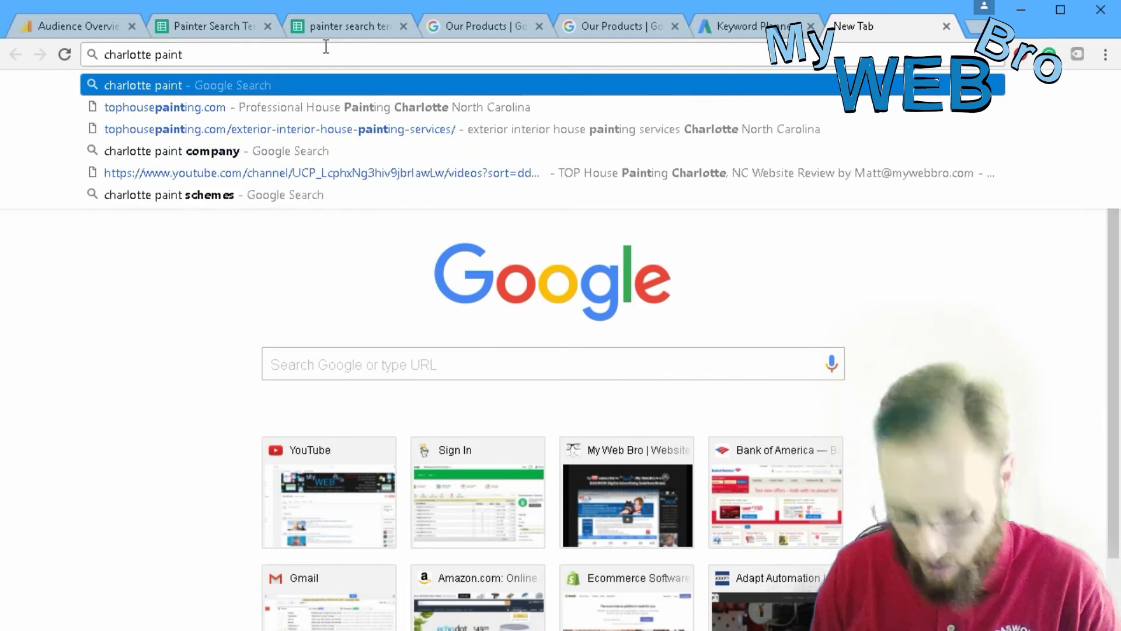
pyautogui.write('company')
pyautogui.press('Return')
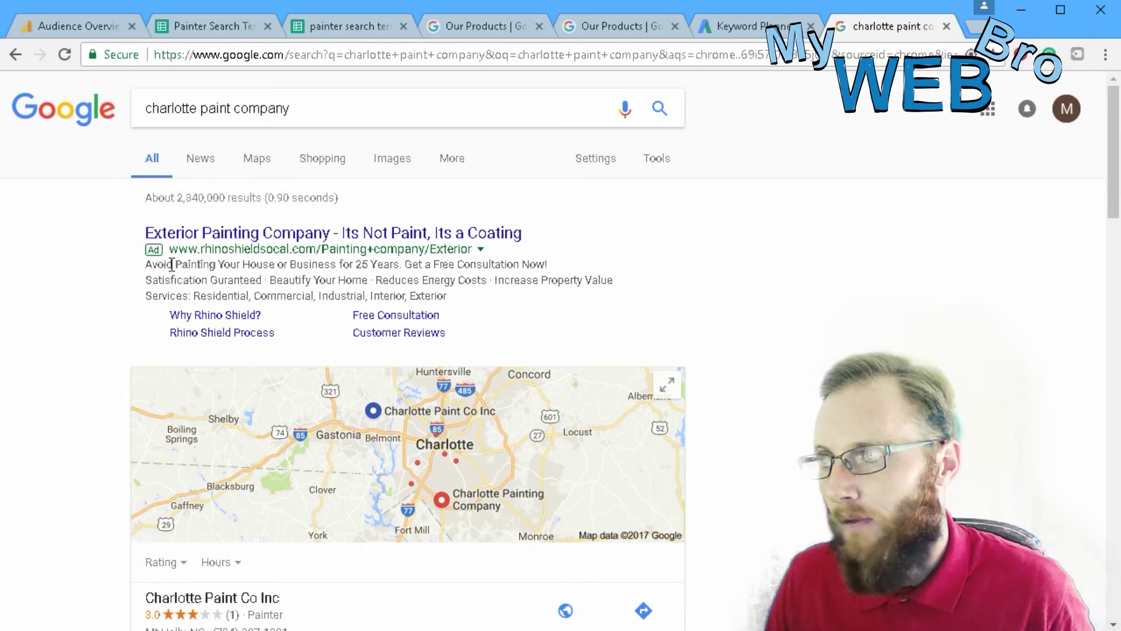
# - Examine the ads, map listings, organic results and related searches on the "charlotte paint company" results page
pyautogui.moveTo(1112, 200); pyautogui.dragTo(1117, 277)
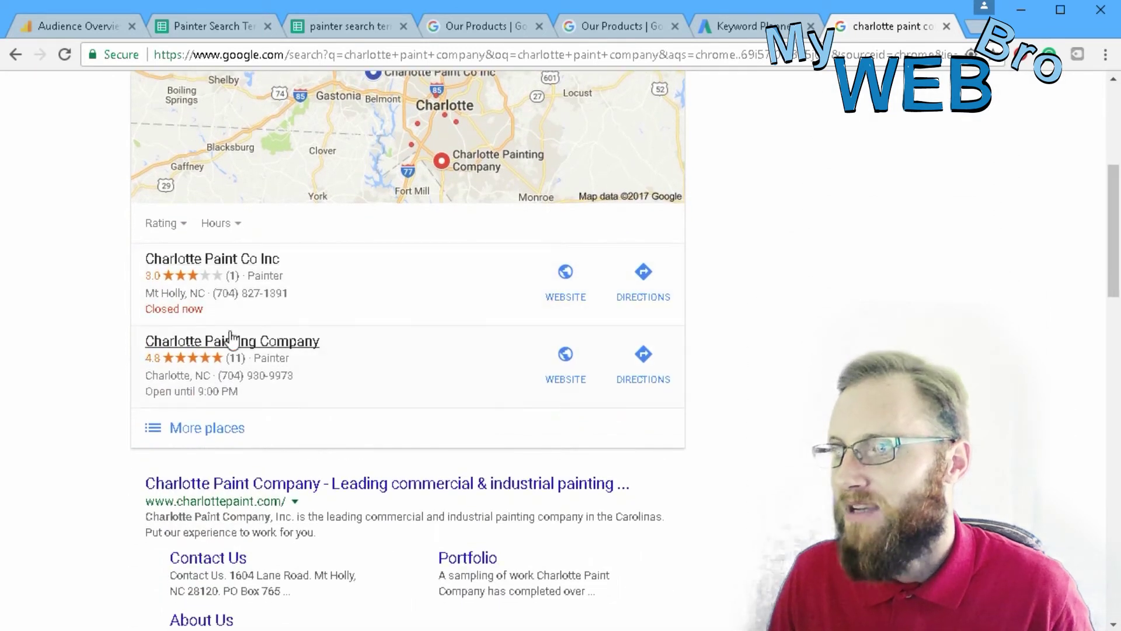
pyautogui.moveTo(1114, 262); pyautogui.dragTo(1114, 552)
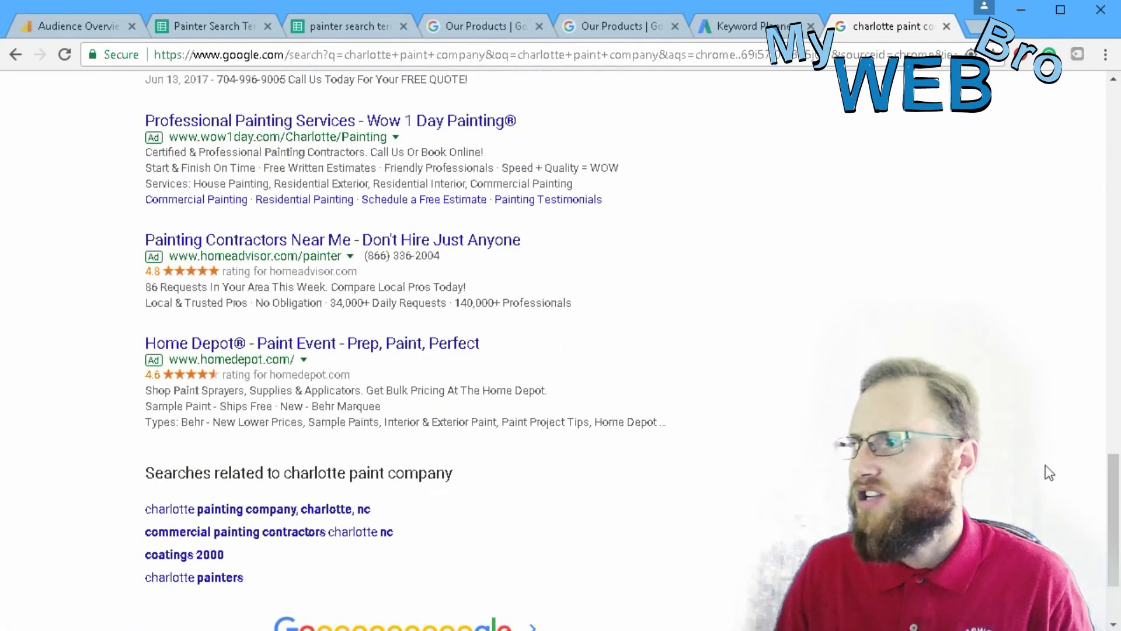
pyautogui.scroll(20, 1104, 495)
pyautogui.scroll(-1, 1103, 495)
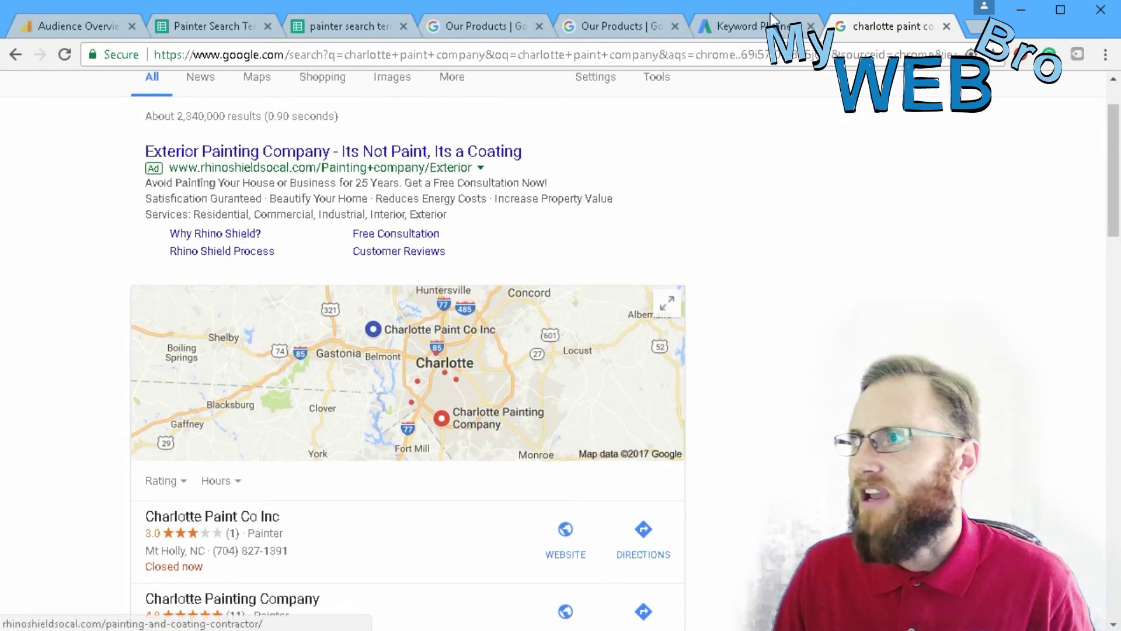
# - Compare the keyword's suggested bid in the Keyword Planner with the paid ad and organic listings in the Google results
pyautogui.click(734, 27)
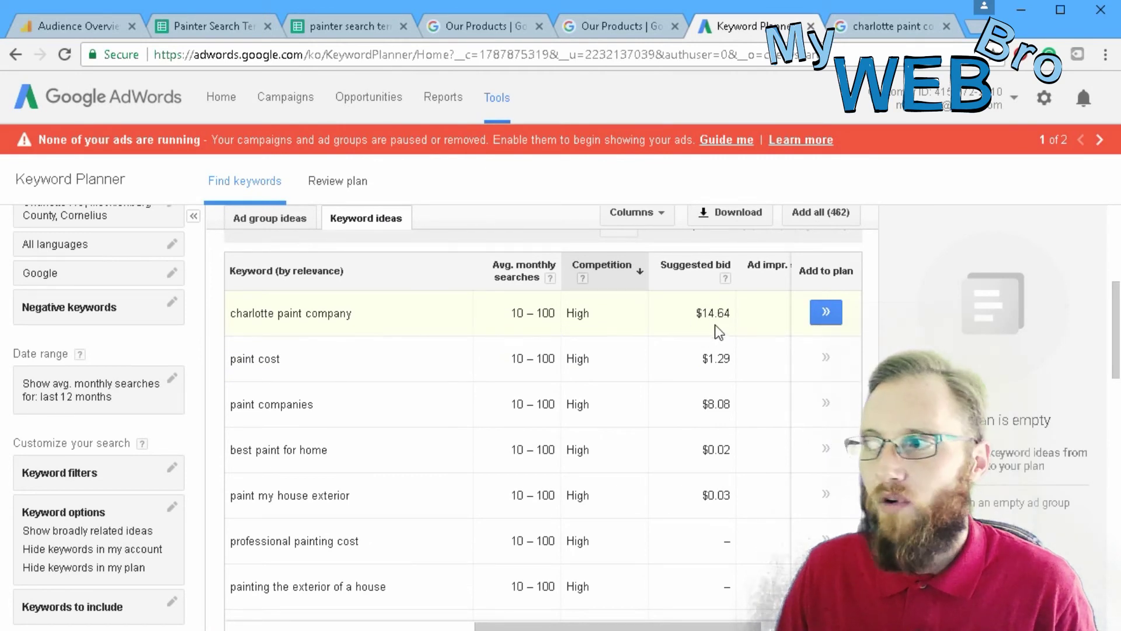
pyautogui.click(872, 33)
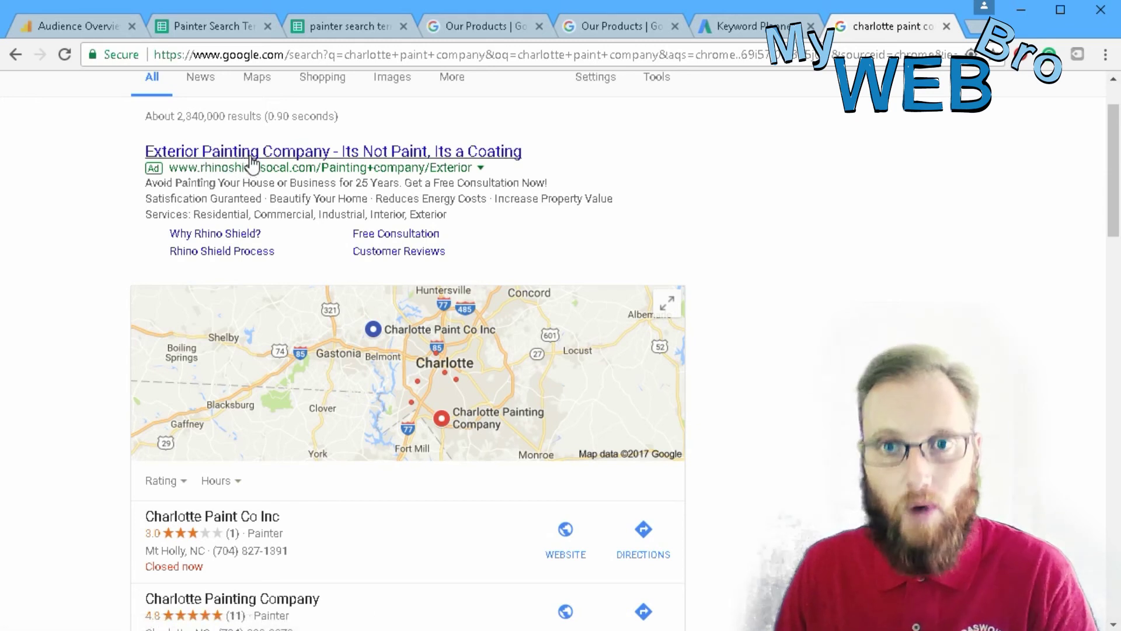
pyautogui.scroll(-8, 353, 218)
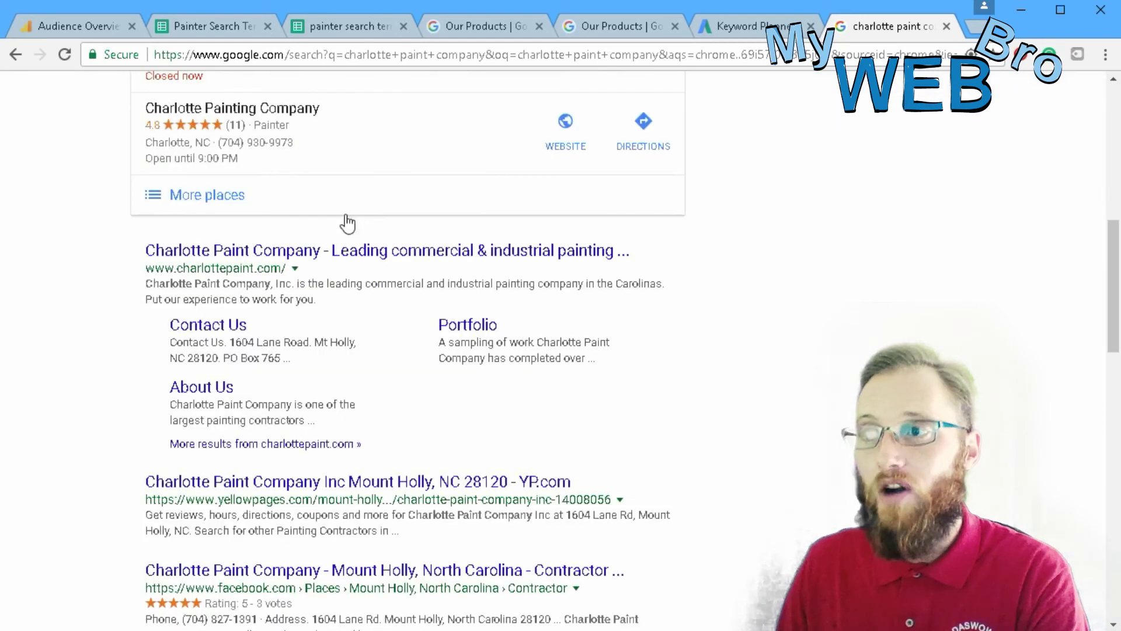
pyautogui.scroll(8, 290, 187)
pyautogui.scroll(-8, 296, 503)
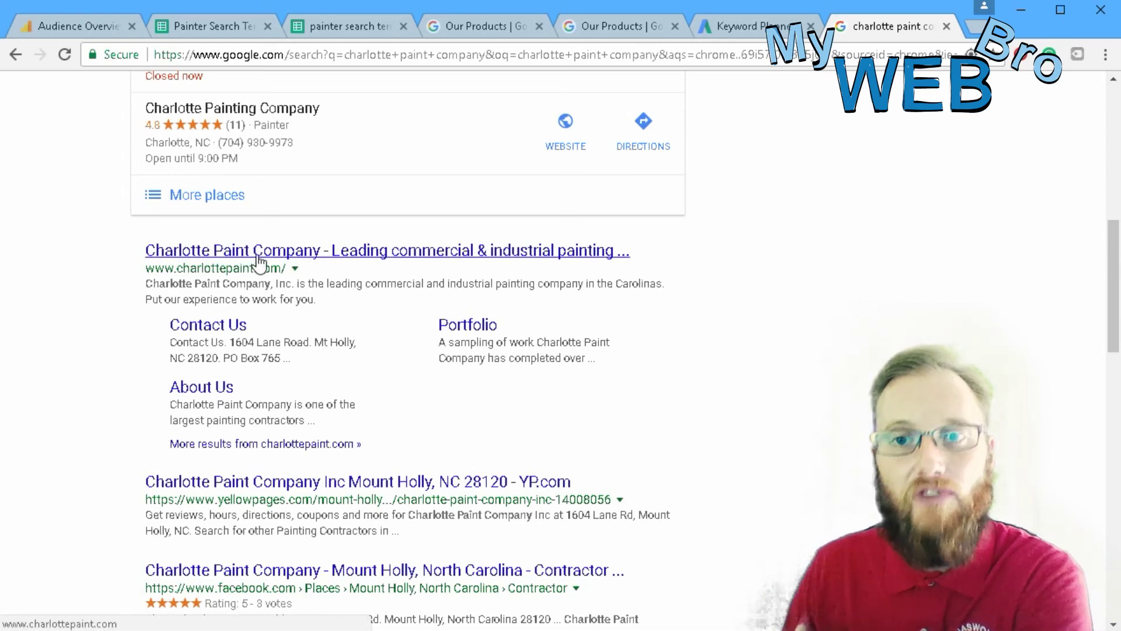
pyautogui.scroll(10, 259, 262)
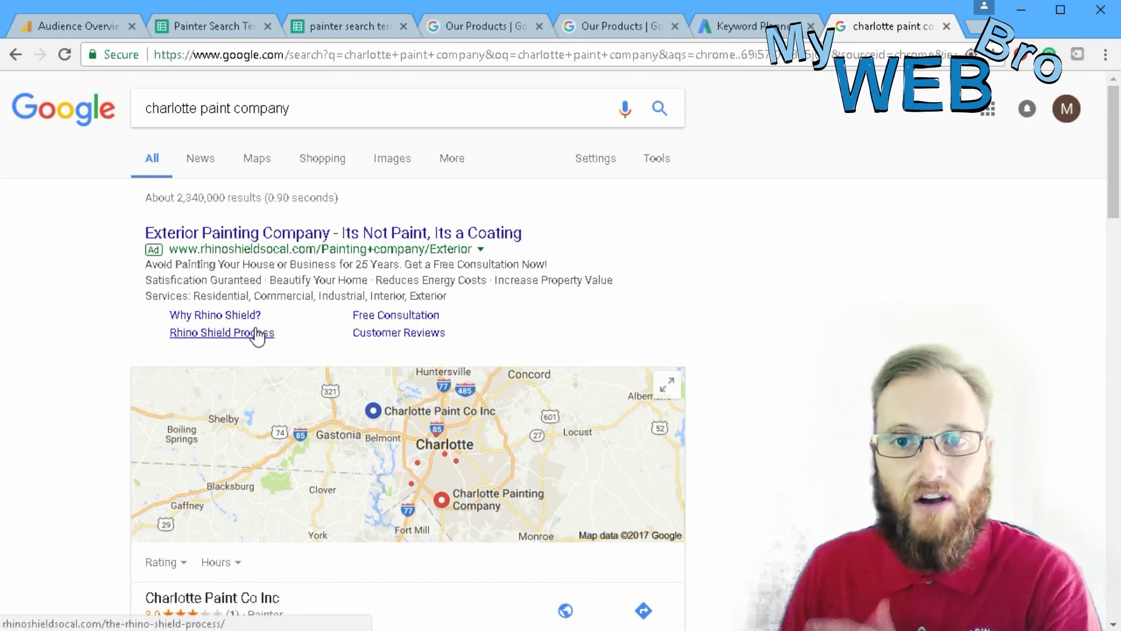
pyautogui.scroll(-8, 296, 300)
pyautogui.scroll(8, 295, 300)
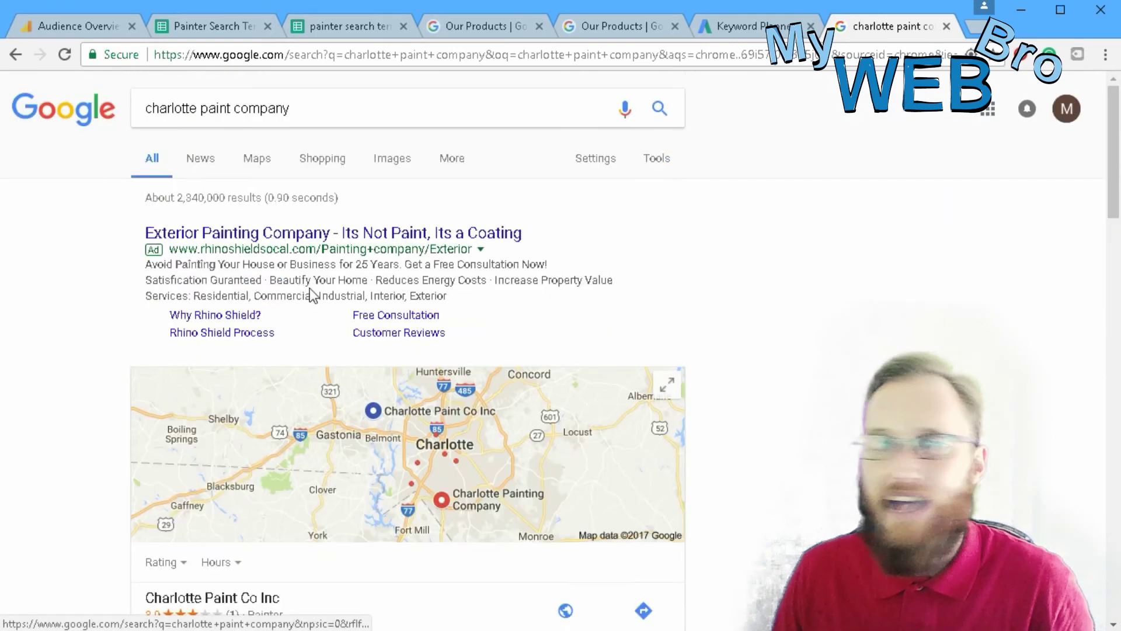
# - Add the keyword "charlotte paint company" to the plan in the Keyword Planner and review the plan's bid range and the remaining keyword ideas
pyautogui.click(752, 28)
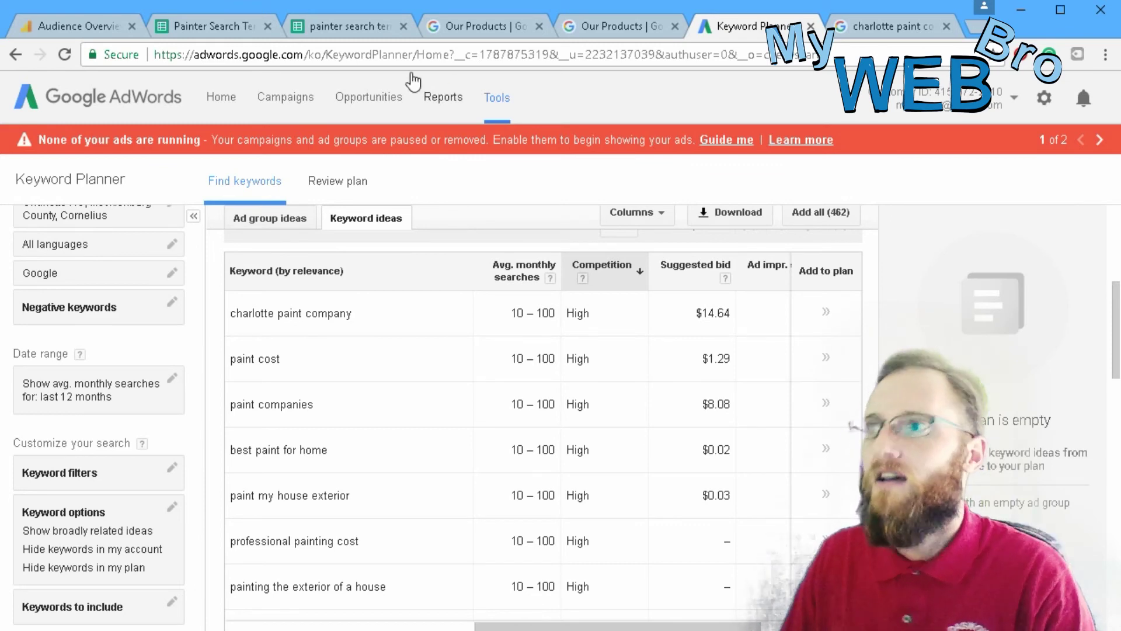
pyautogui.hotkey('alt', 'Left')
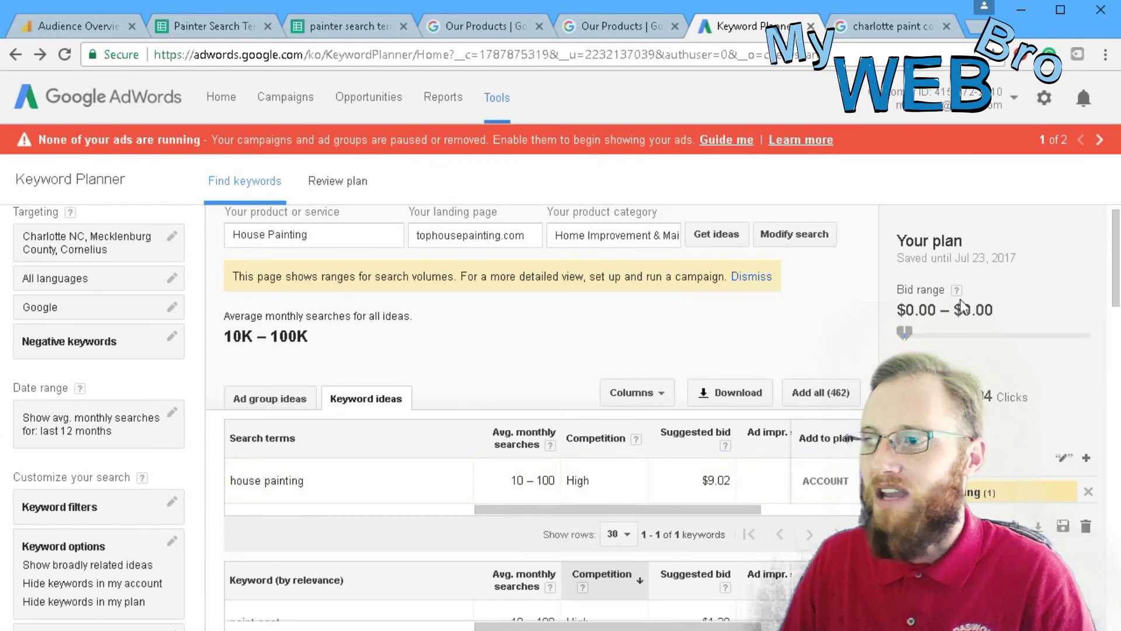
pyautogui.moveTo(1116, 230); pyautogui.dragTo(1116, 295)
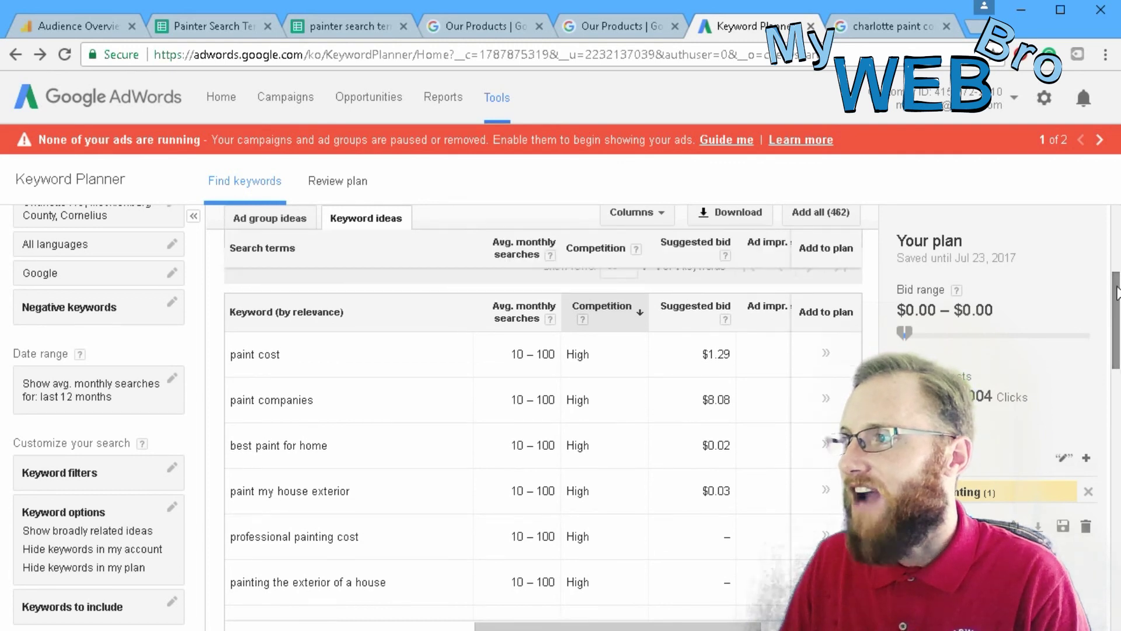
pyautogui.moveTo(1117, 356); pyautogui.dragTo(1117, 357)
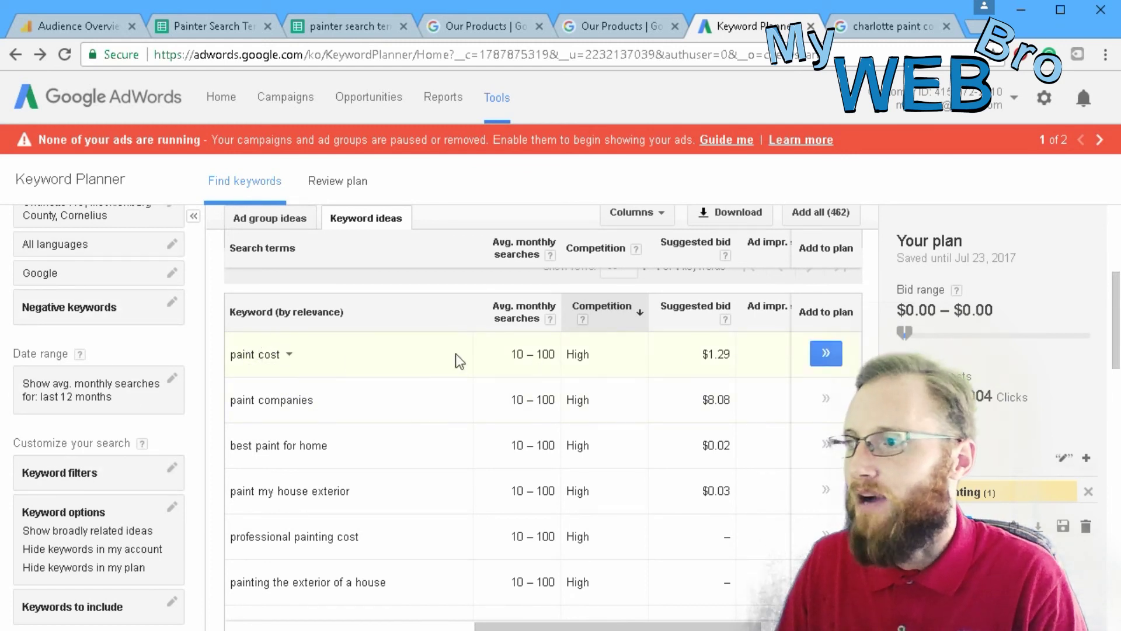
# - Page through the competition-sorted keyword ideas to rows 211 - 240 and examine the low-competition keywords and their suggested bids
pyautogui.moveTo(1115, 303); pyautogui.dragTo(1115, 581)
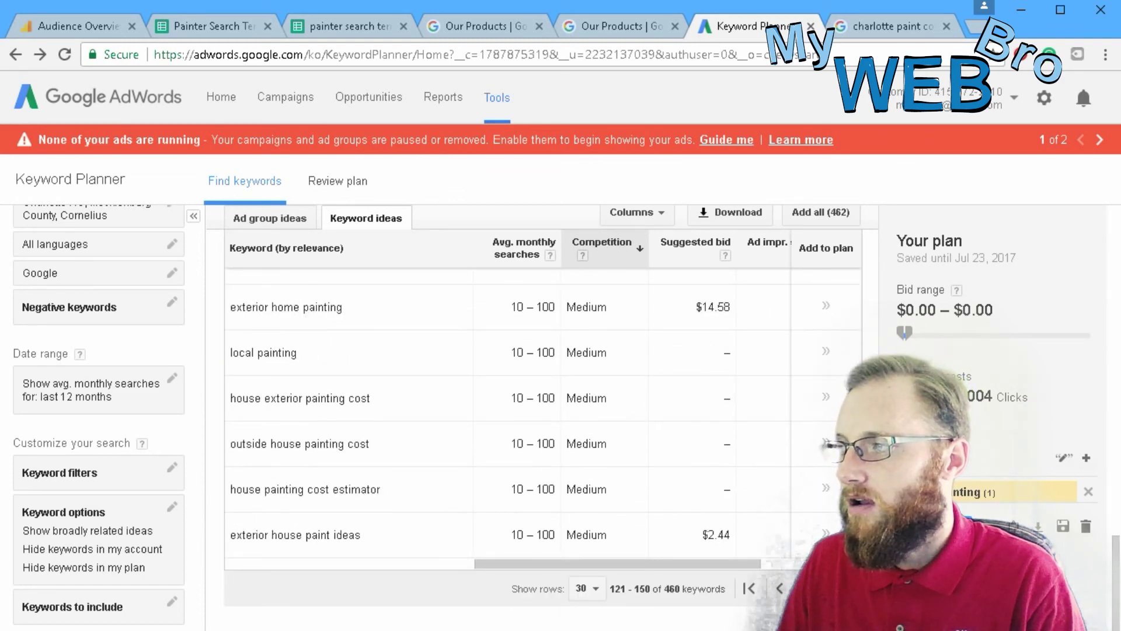
pyautogui.click(810, 589)
pyautogui.click(810, 588)
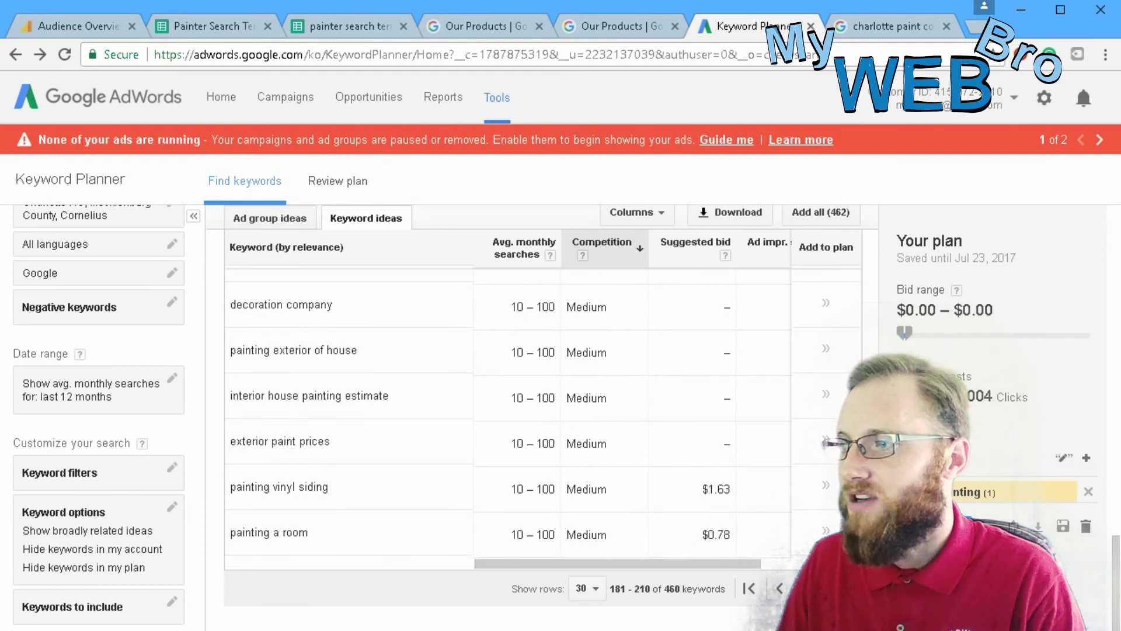
pyautogui.click(810, 589)
pyautogui.click(810, 589)
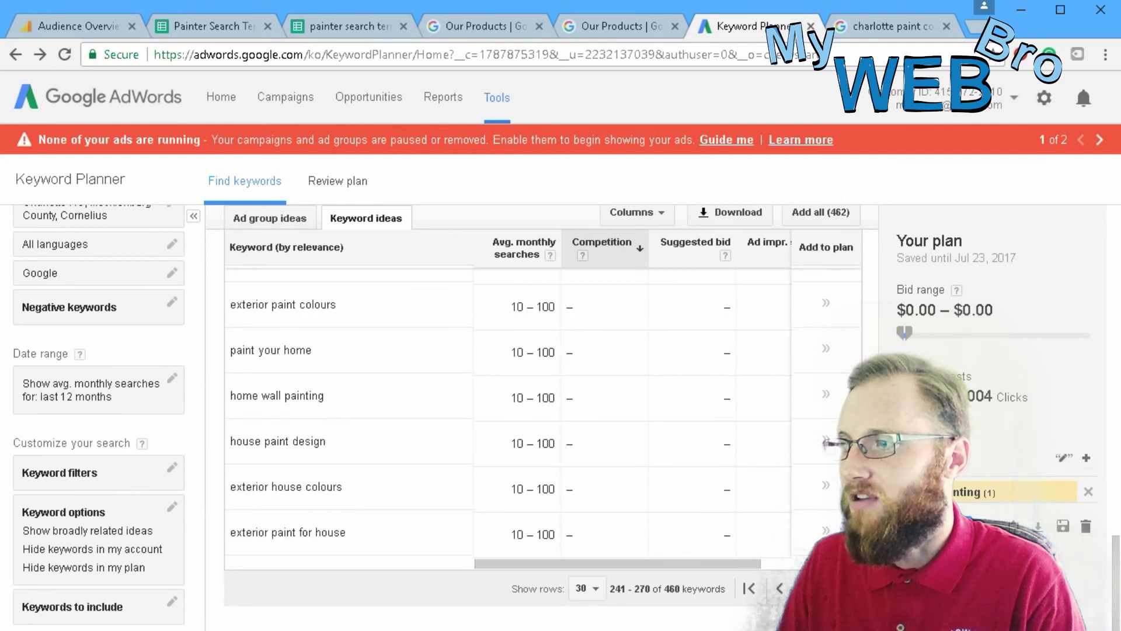
pyautogui.click(780, 588)
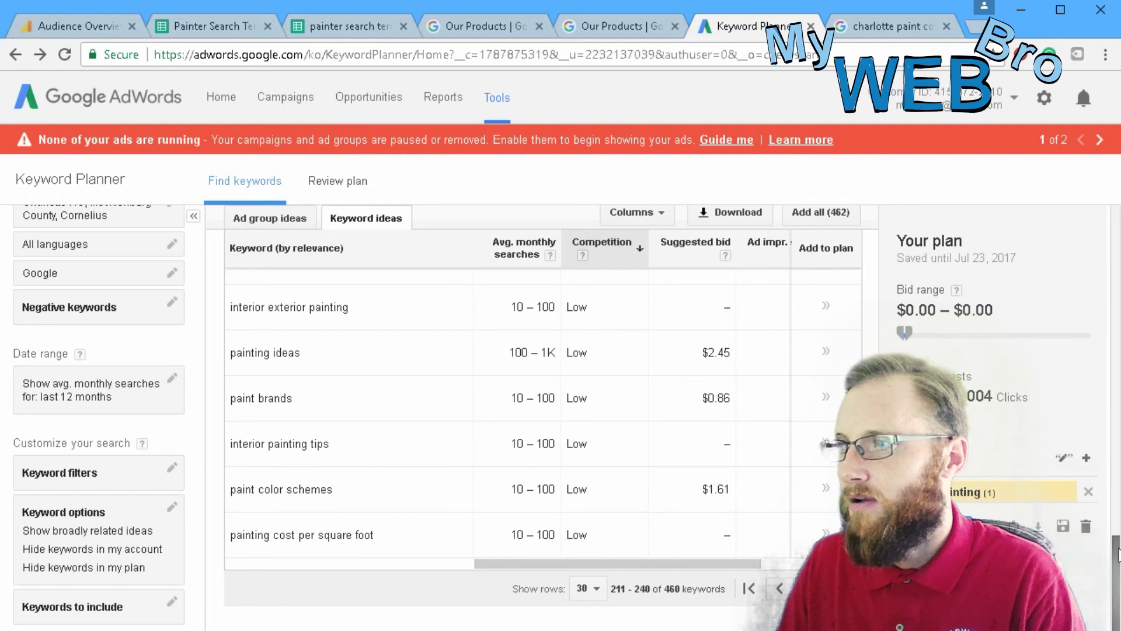
pyautogui.scroll(6, 1115, 552)
pyautogui.scroll(4, 1115, 552)
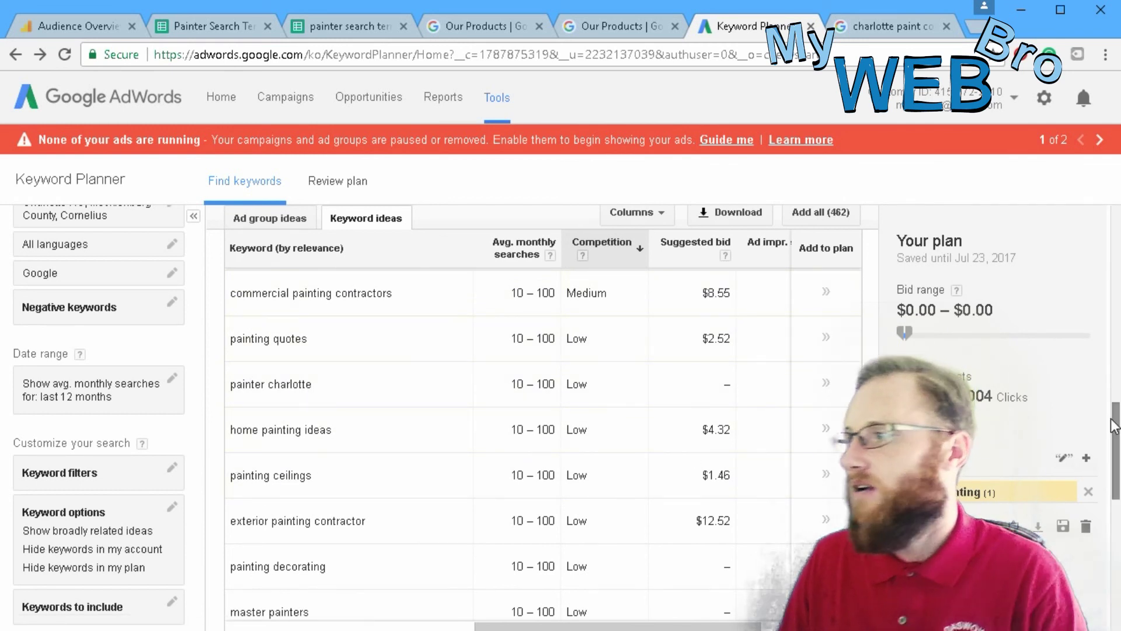
pyautogui.moveTo(1115, 432); pyautogui.dragTo(1080, 234)
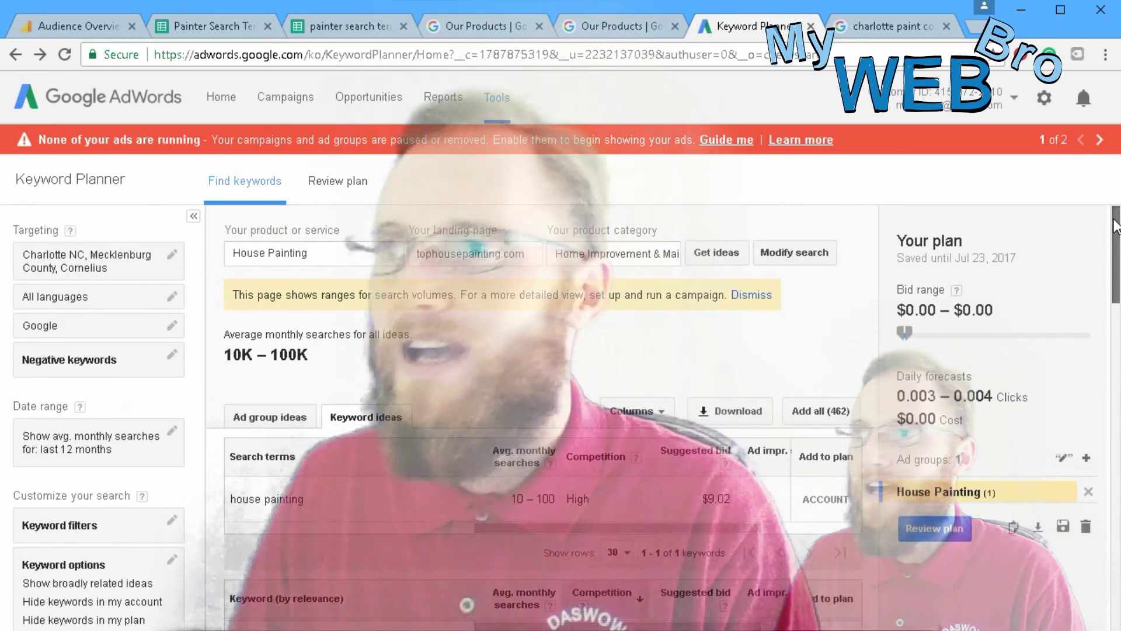